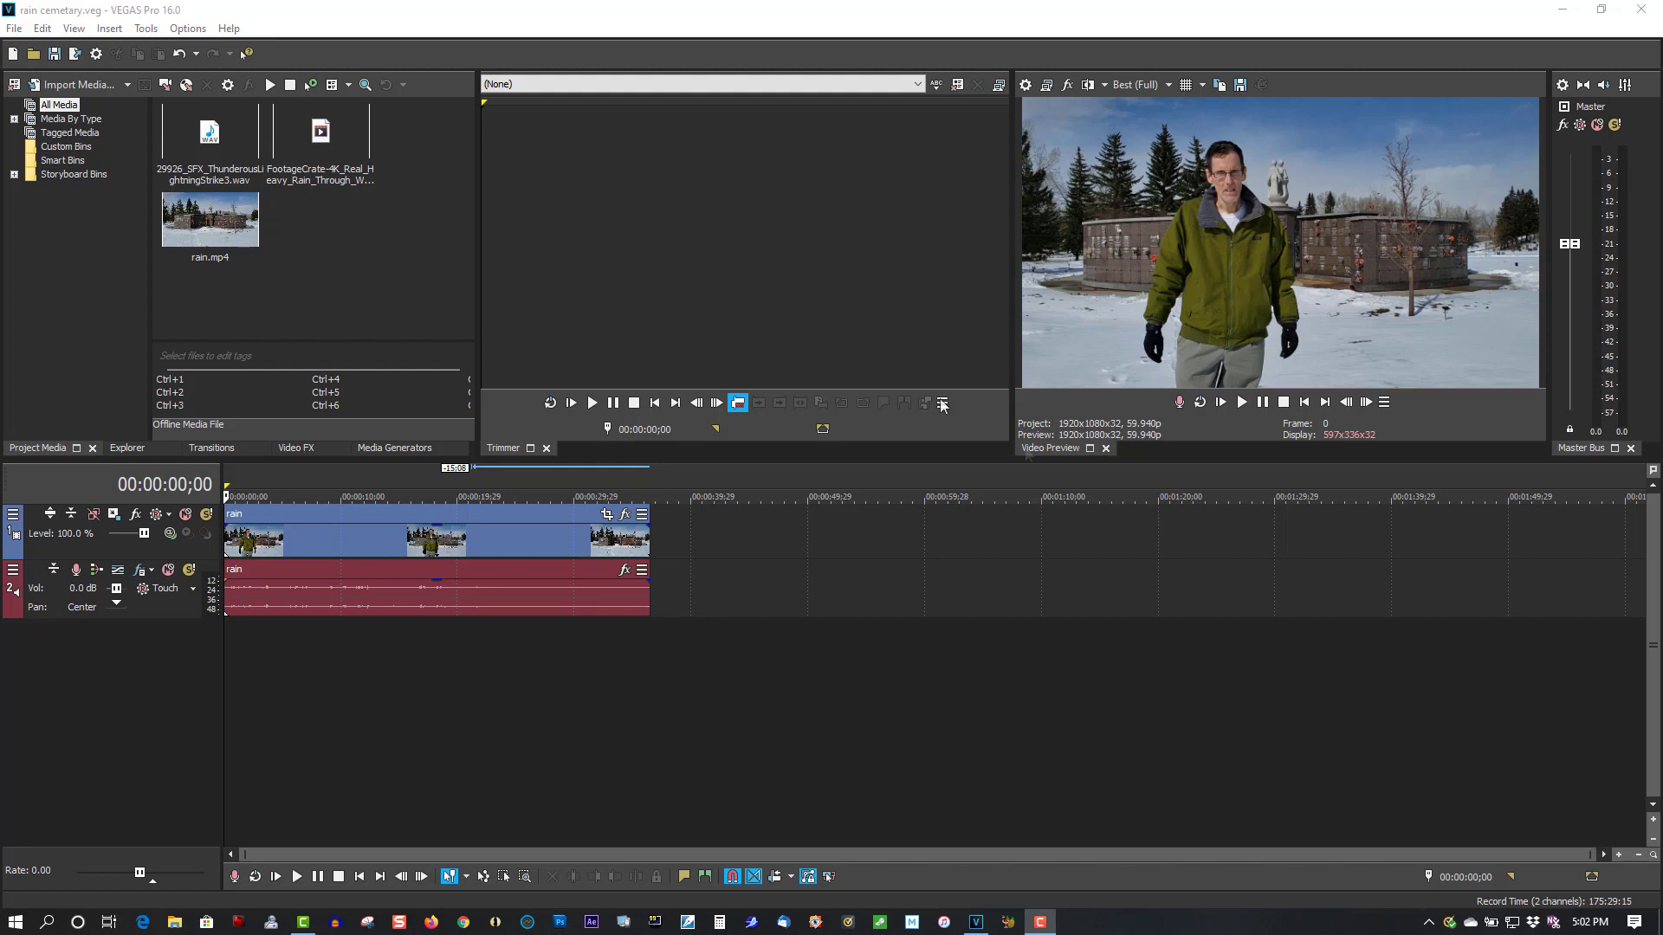
# Insert a new empty video track above the rain video track
pyautogui.click(336, 165)
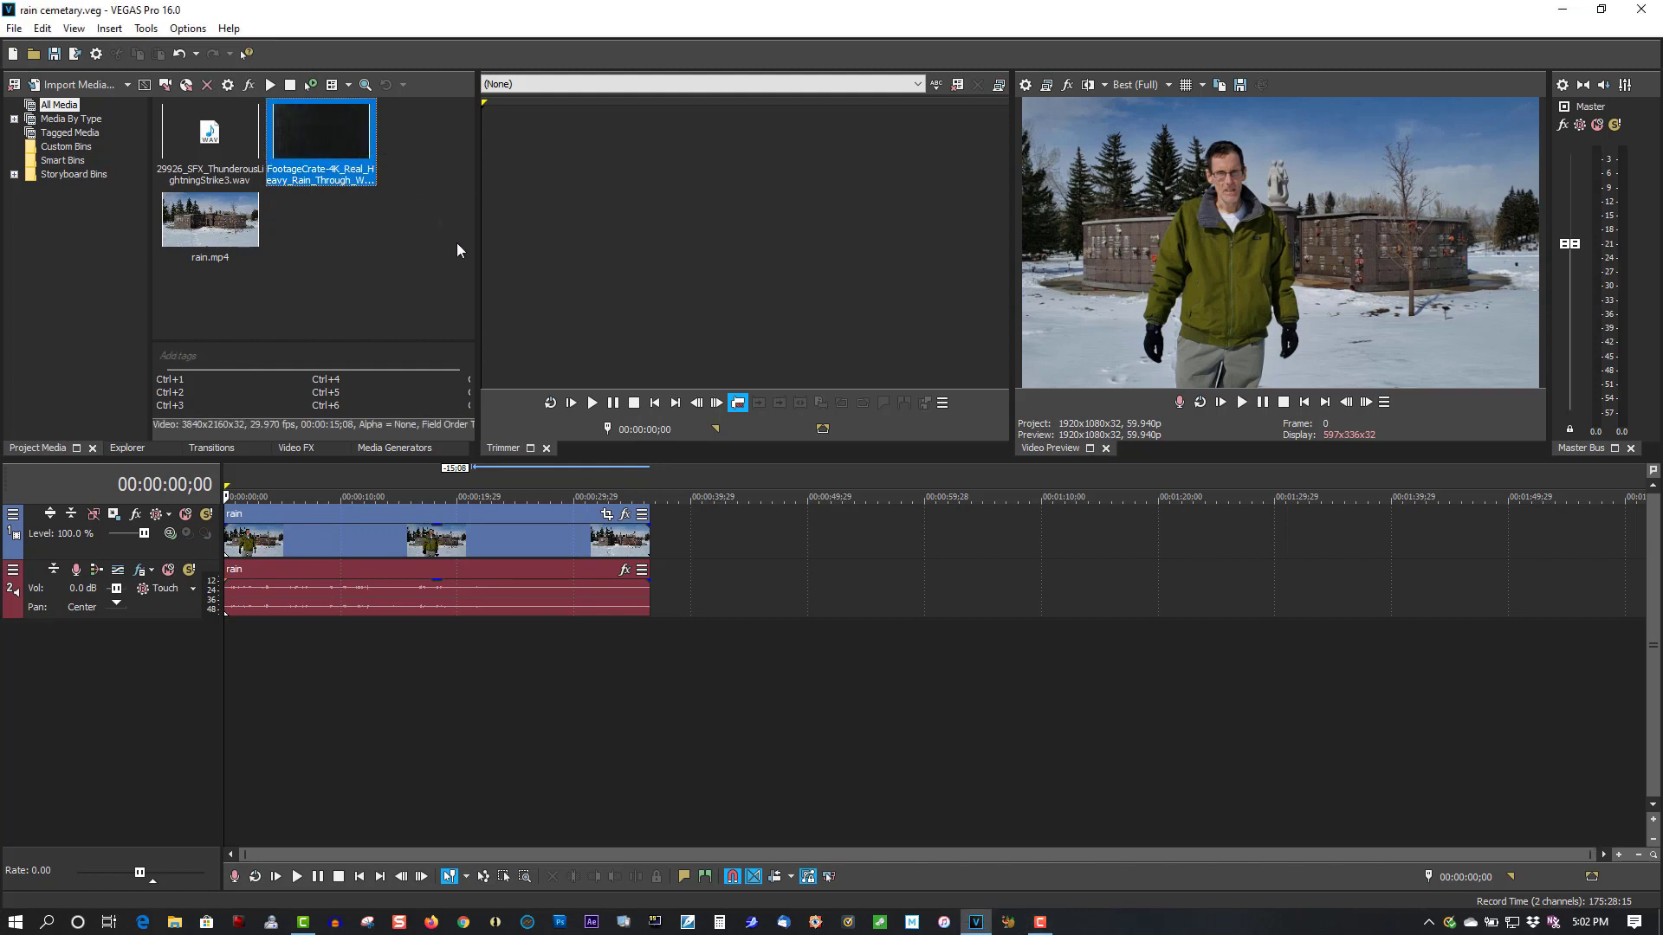
pyautogui.rightClick(679, 539)
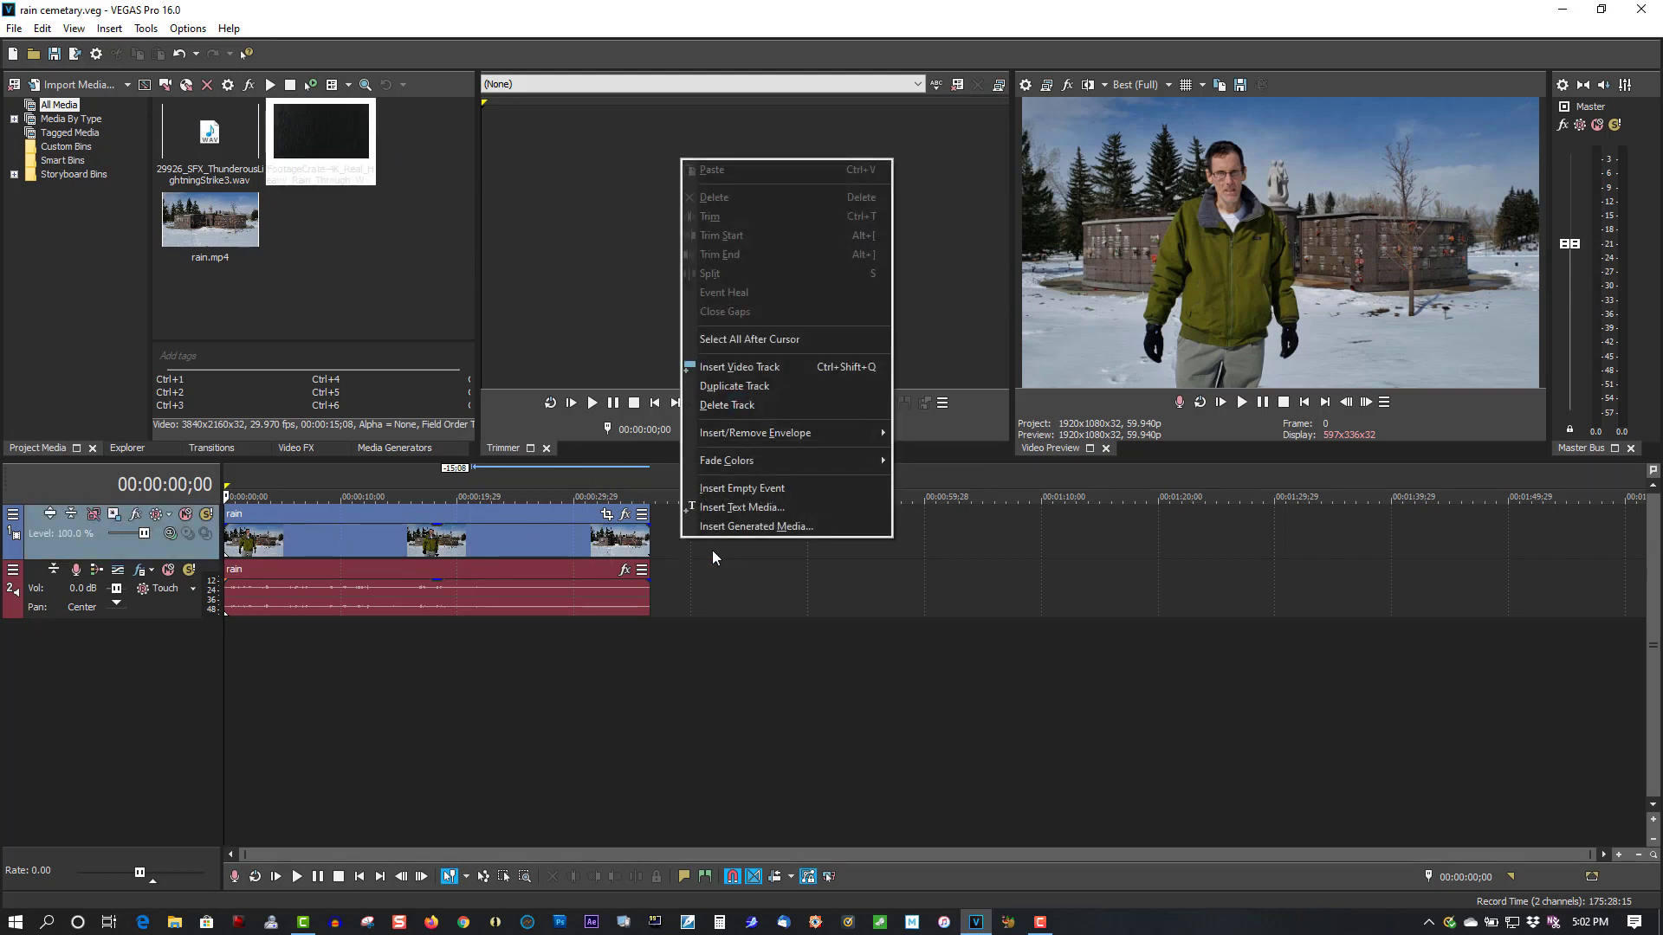
pyautogui.click(739, 366)
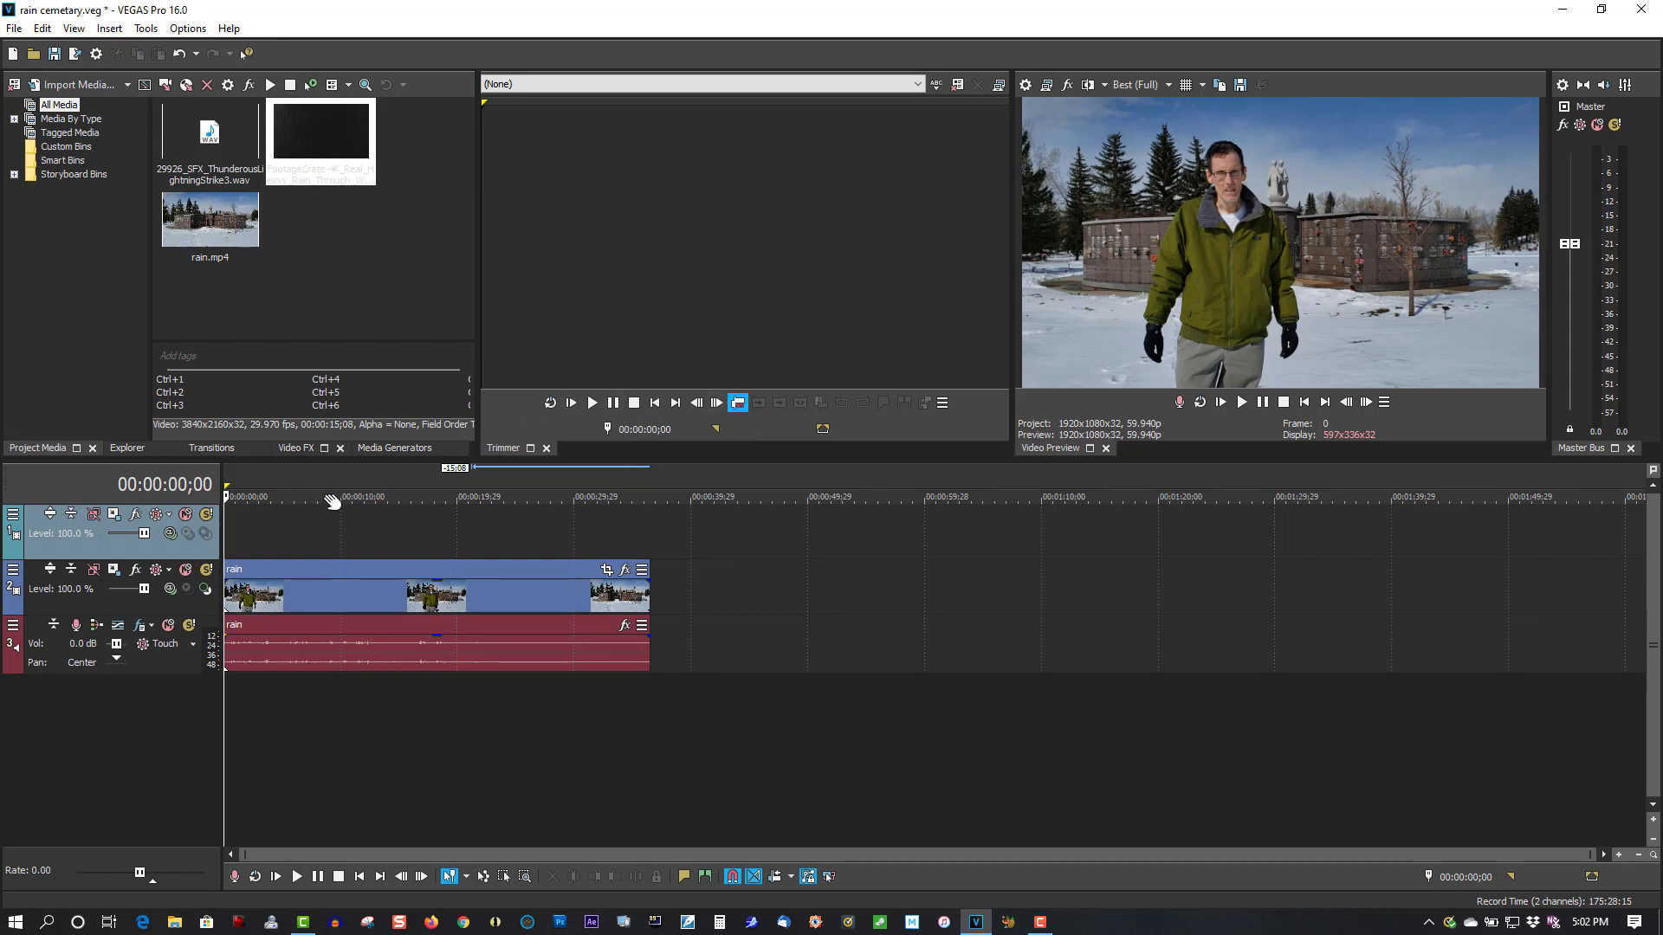
# Play the clip from about 00:00:05;03 and place a marker named "rain" at 00:00:20;17
pyautogui.click(319, 529)
pyautogui.click(344, 529)
pyautogui.click(283, 530)
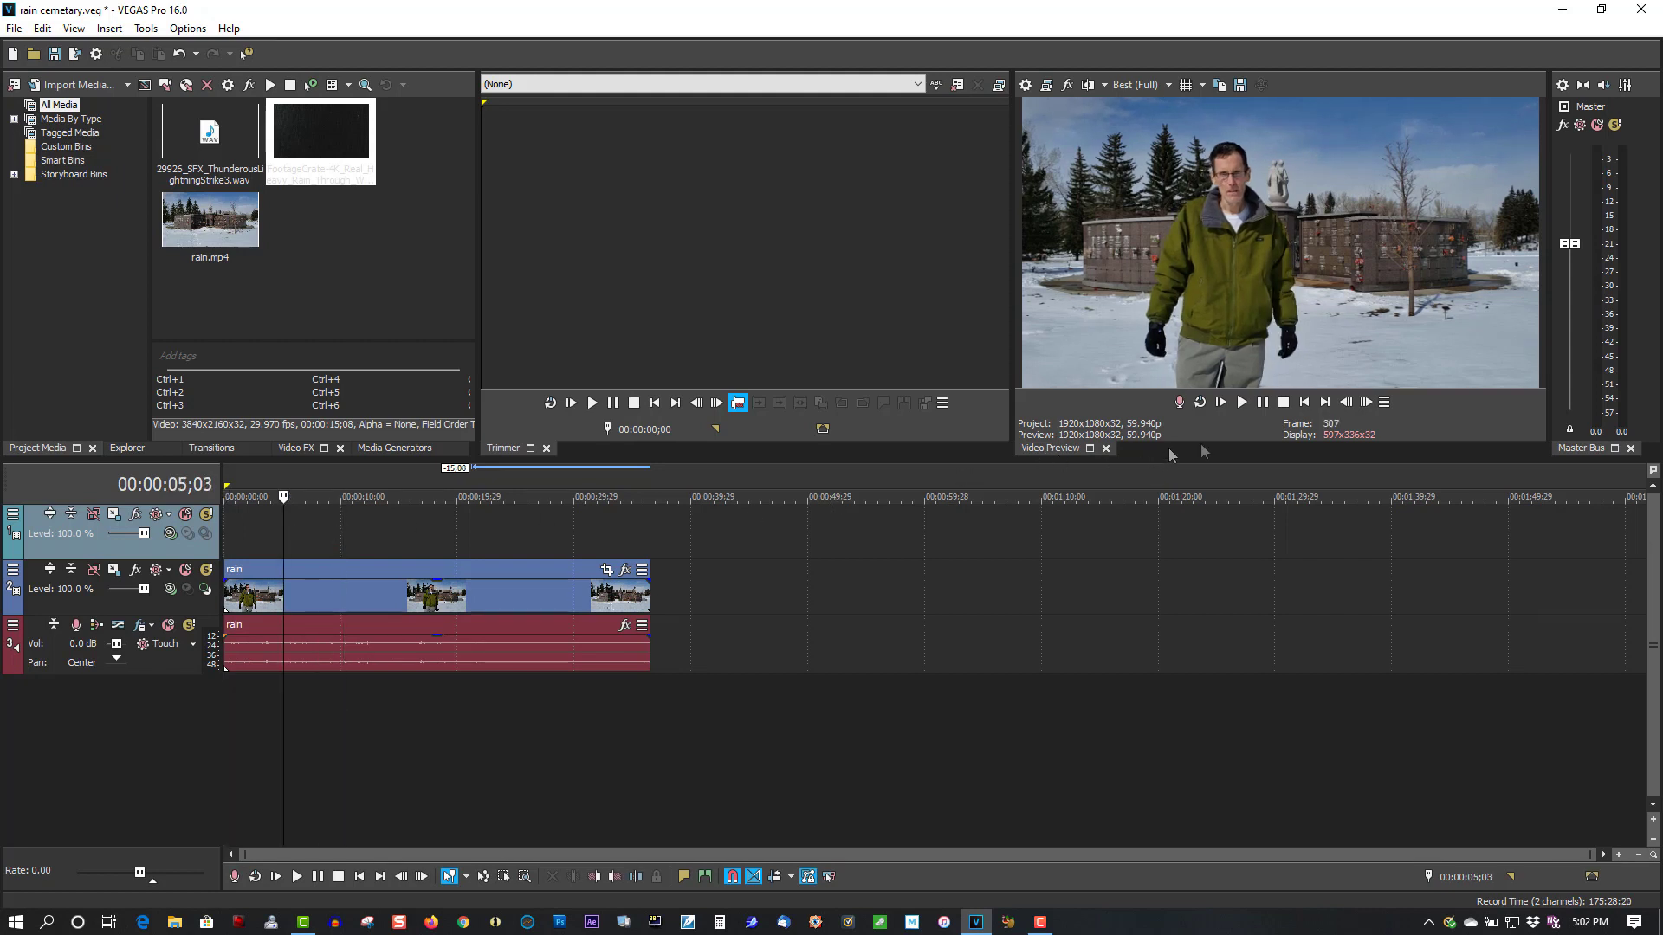
pyautogui.click(1245, 403)
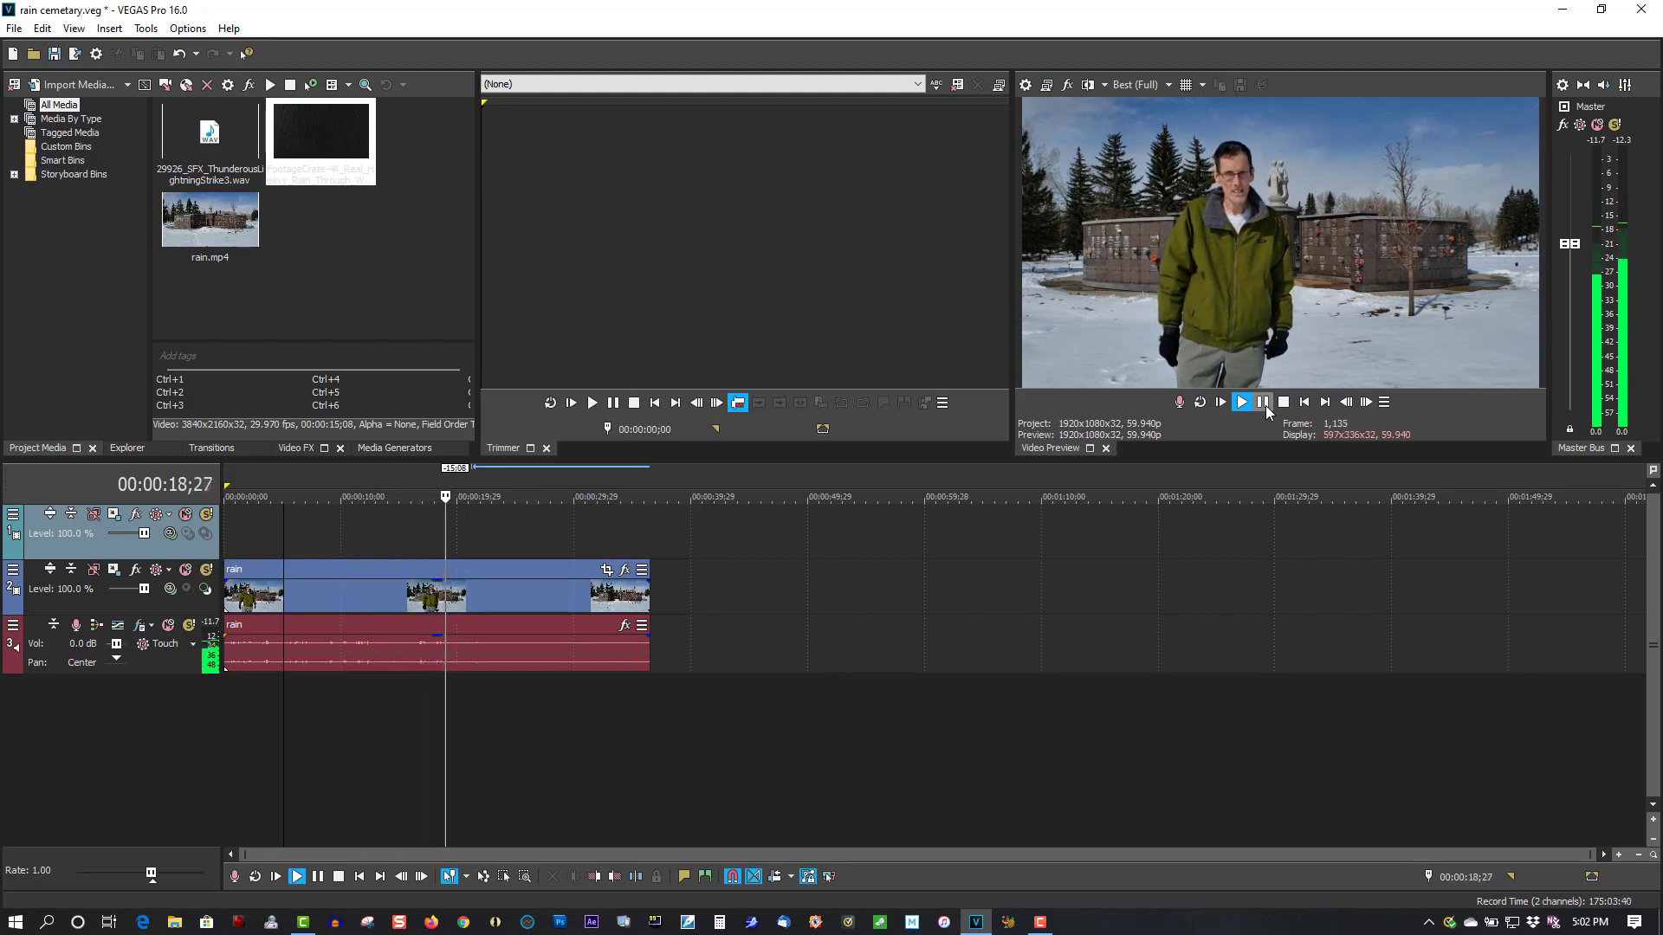
pyautogui.click(1265, 405)
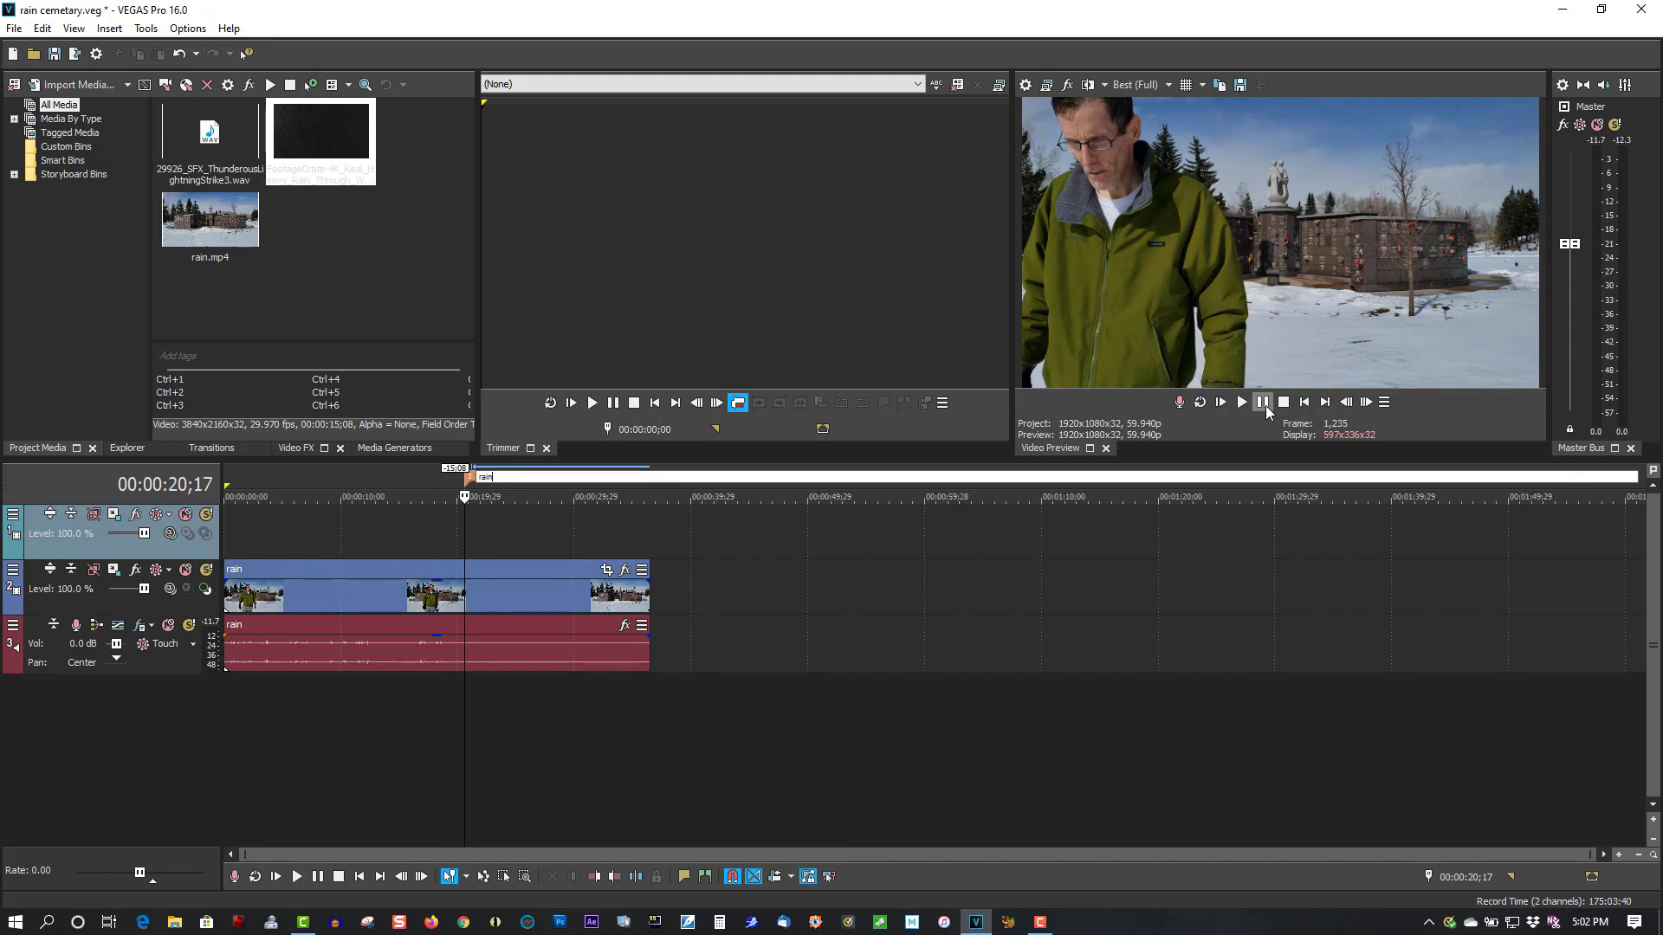
pyautogui.press('Return')
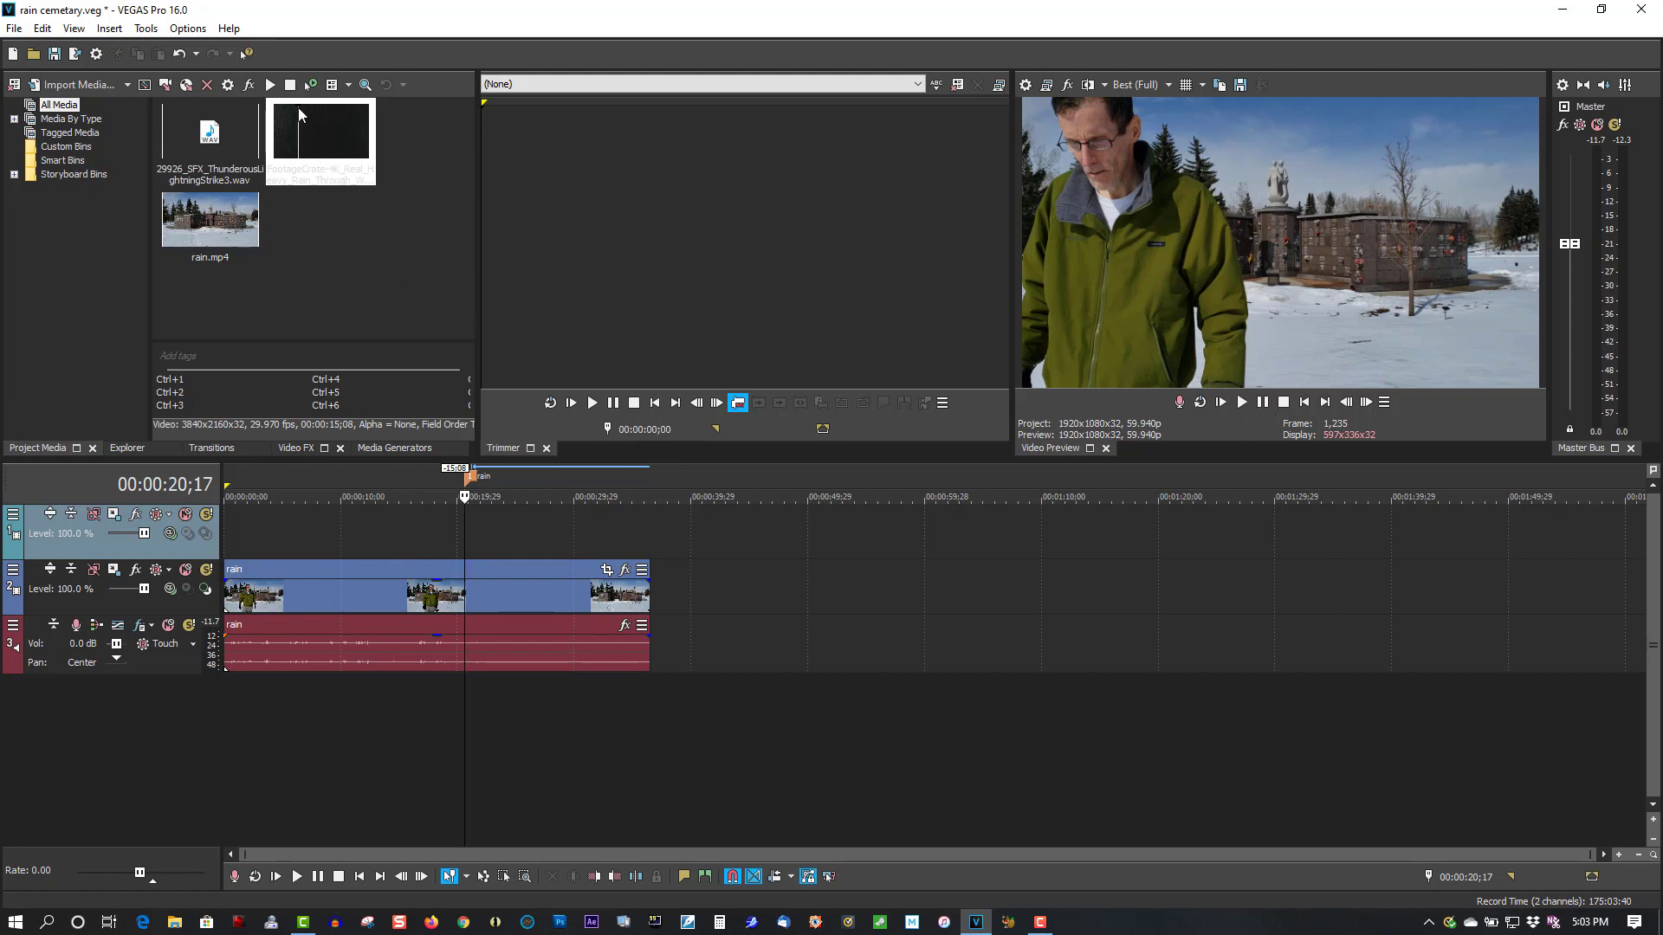
# Place the FootageCrate heavy rain clip at the rain marker on the new video track and set that track's compositing mode to Screen
pyautogui.moveTo(297, 103); pyautogui.dragTo(469, 521)
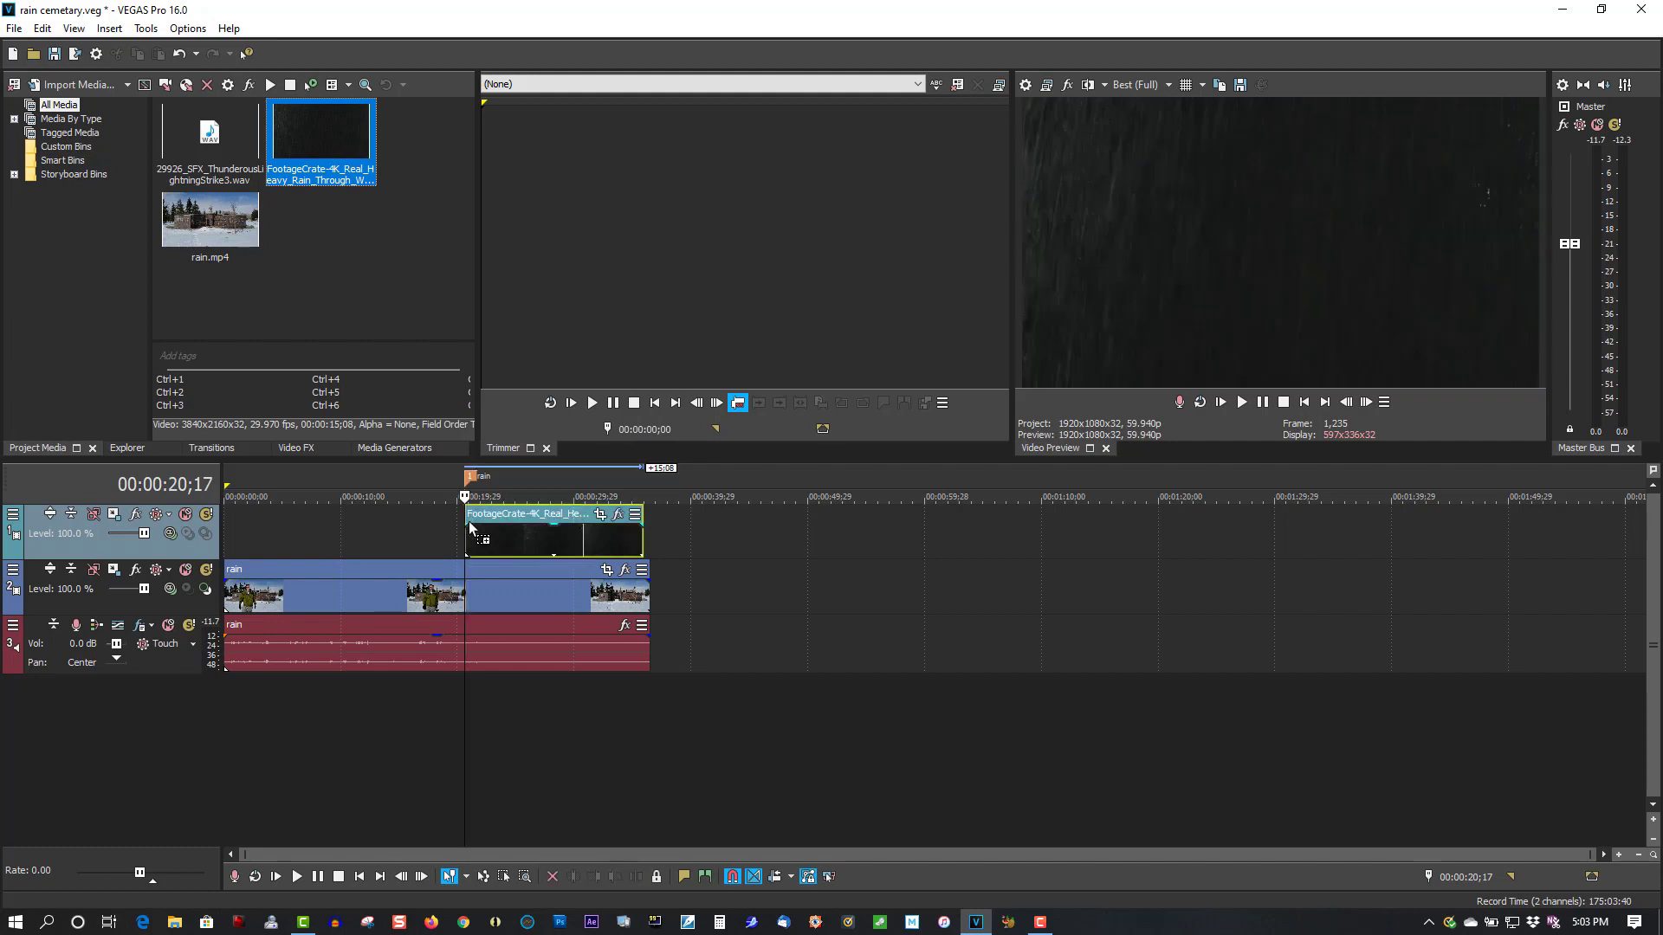
pyautogui.rightClick(557, 537)
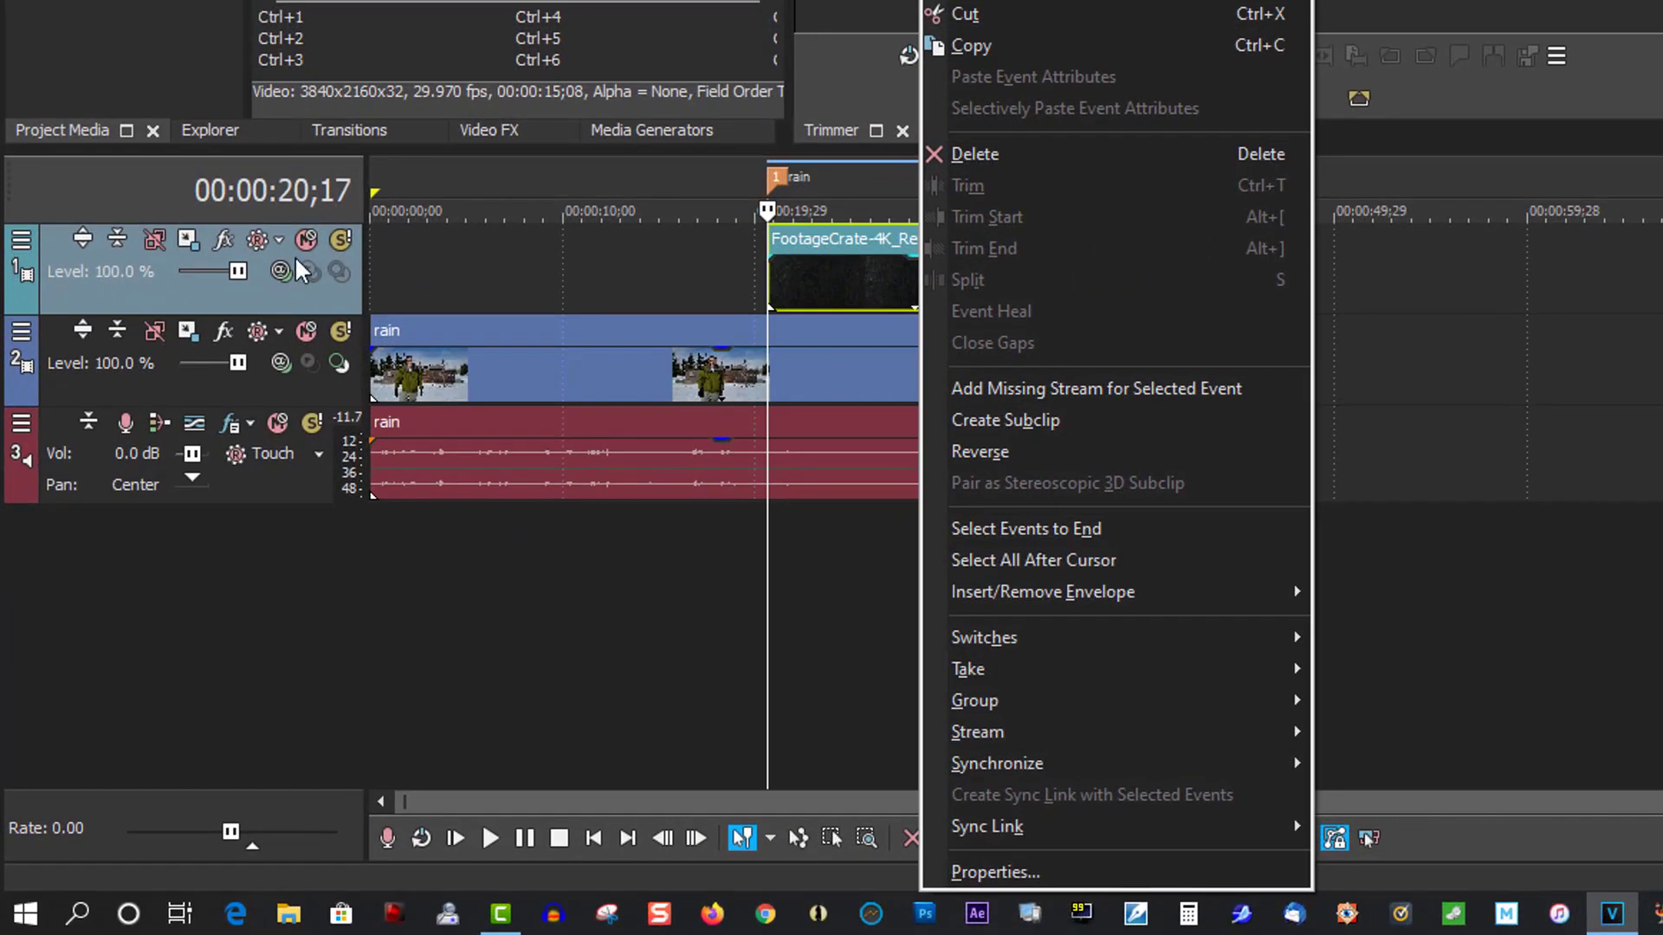
pyautogui.click(181, 505)
pyautogui.click(181, 505)
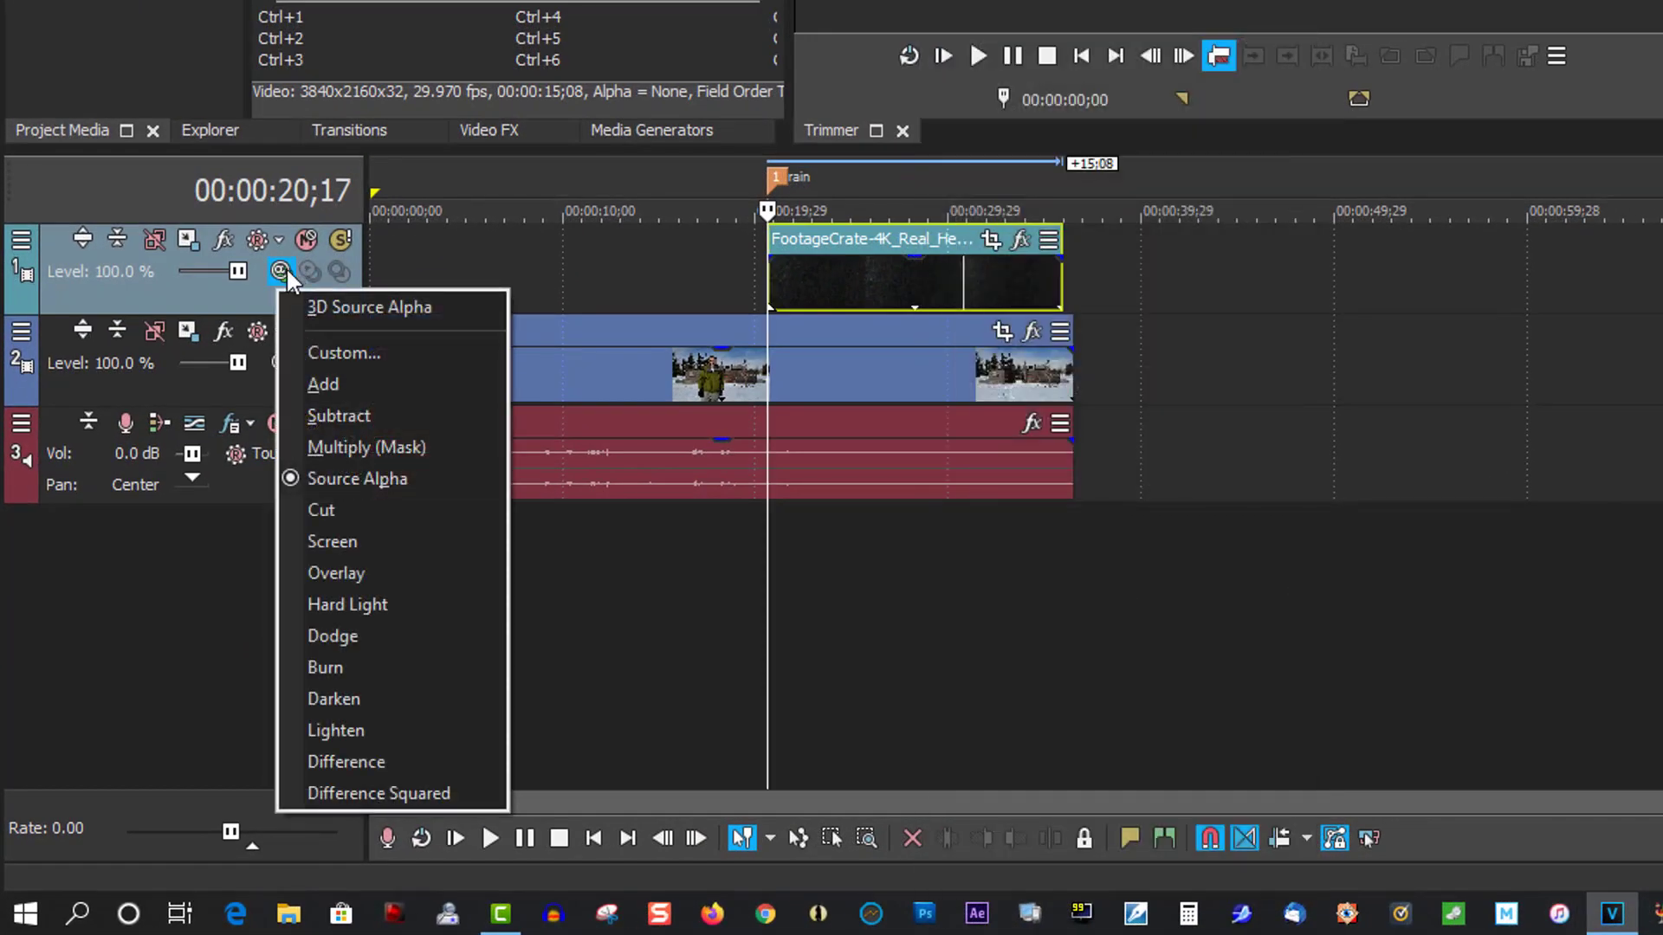
pyautogui.click(355, 538)
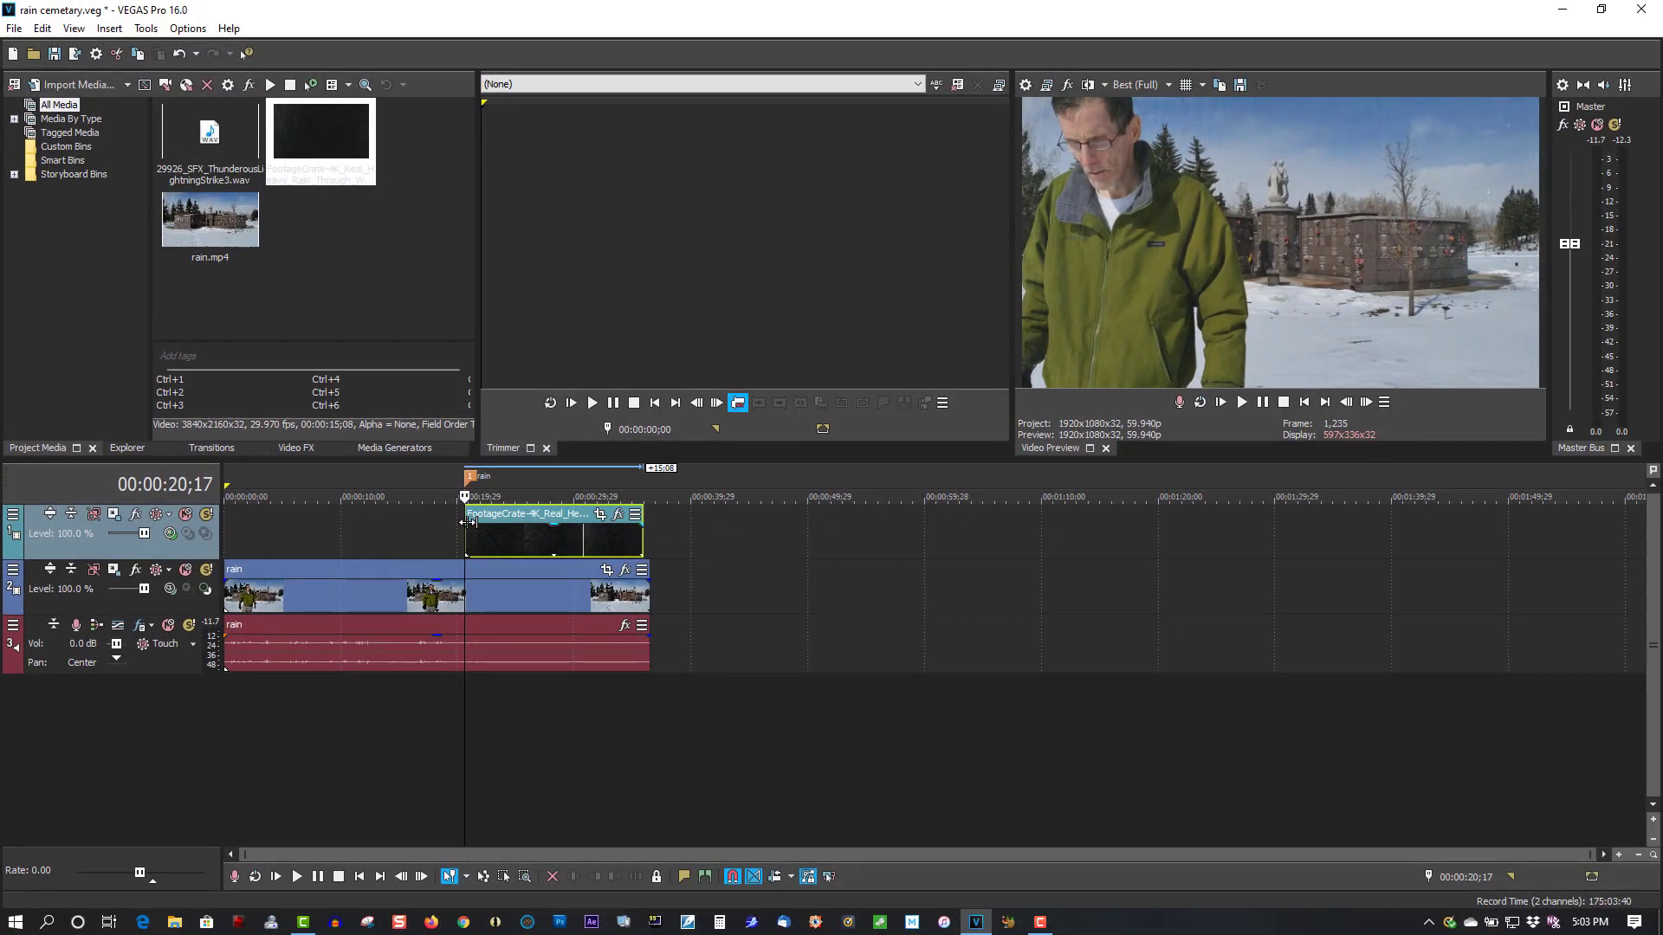
# Add a short fade-in to the start of the rain overlay clip and play back the result
pyautogui.moveTo(469, 518); pyautogui.dragTo(498, 524)
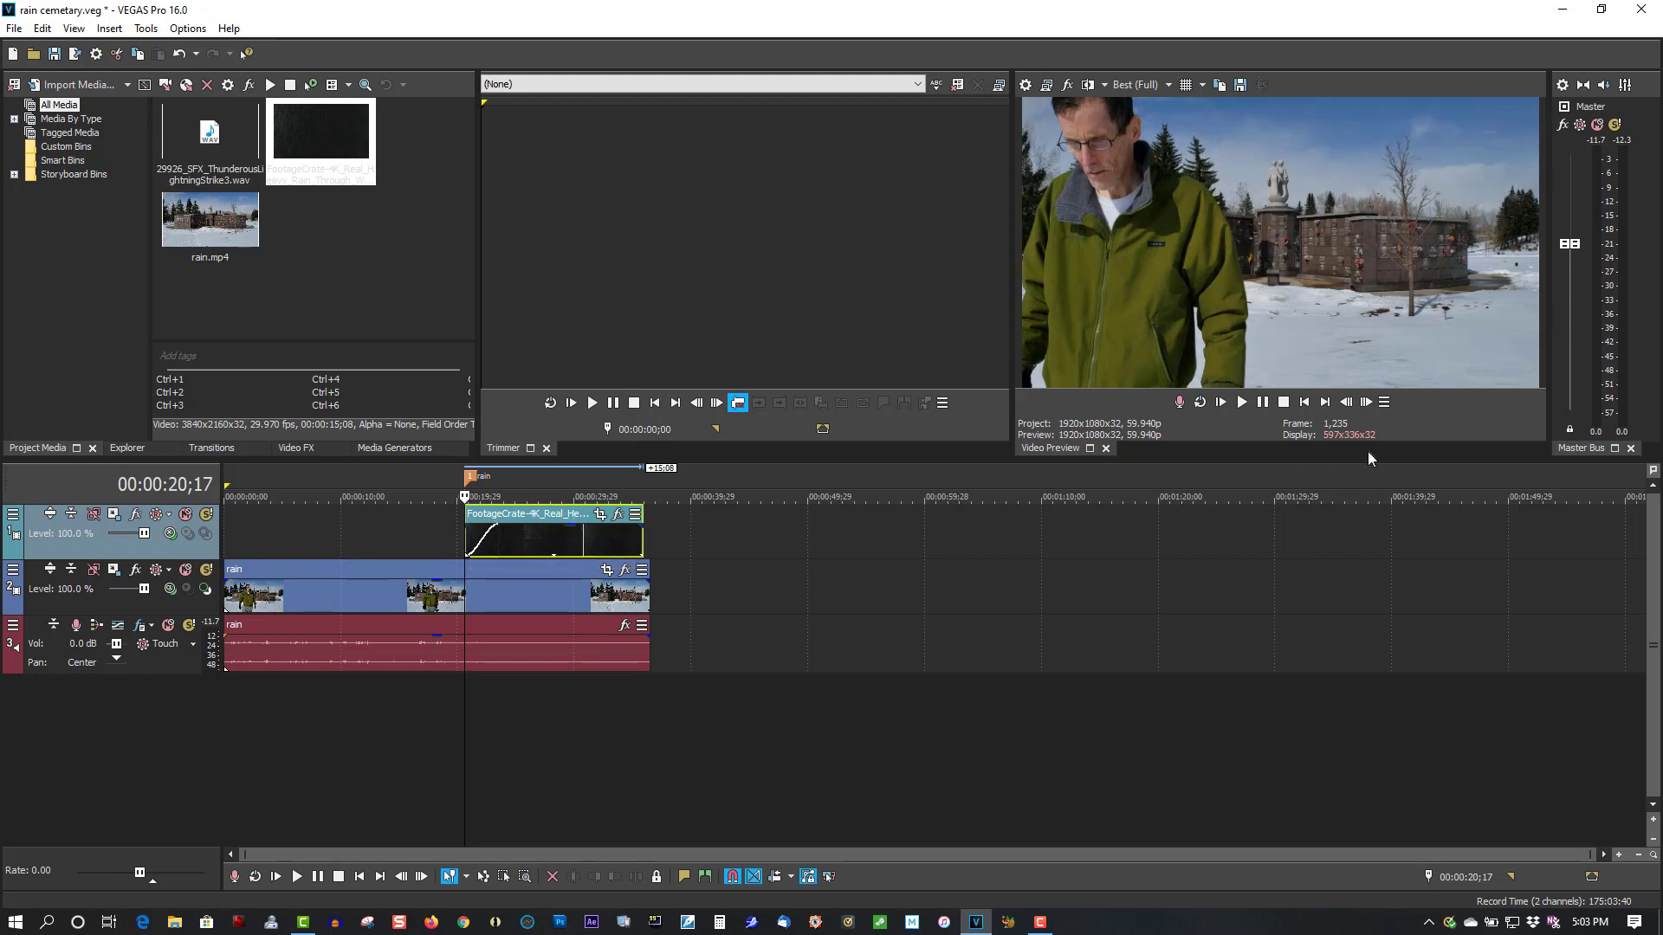
pyautogui.click(1244, 403)
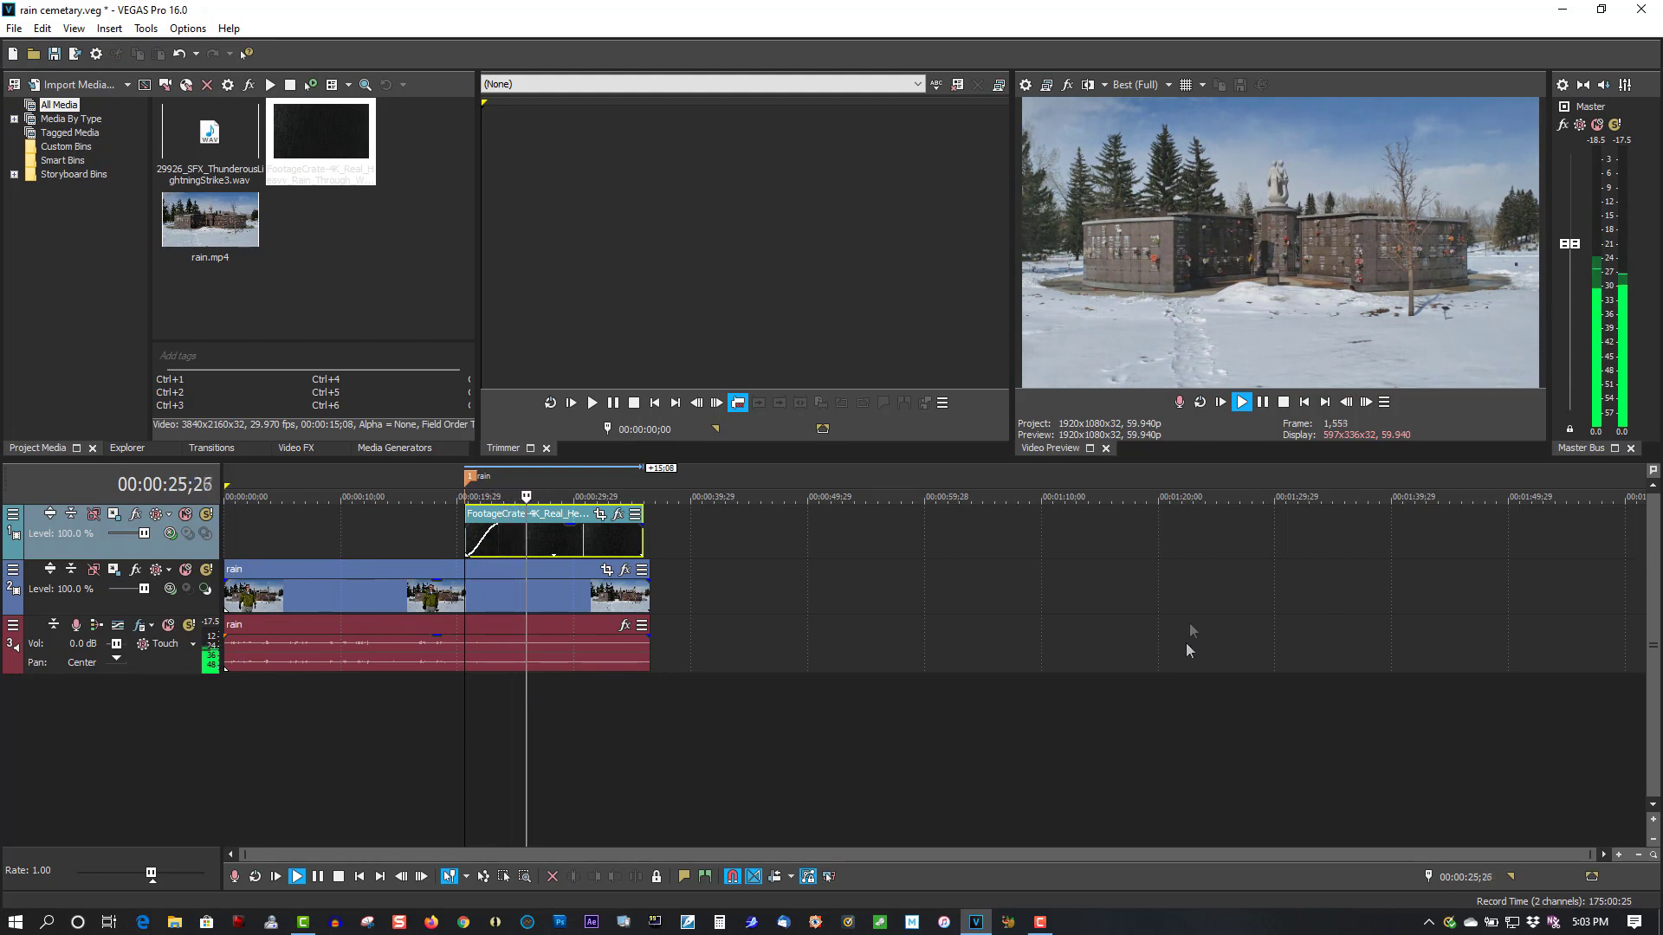
pyautogui.click(1263, 404)
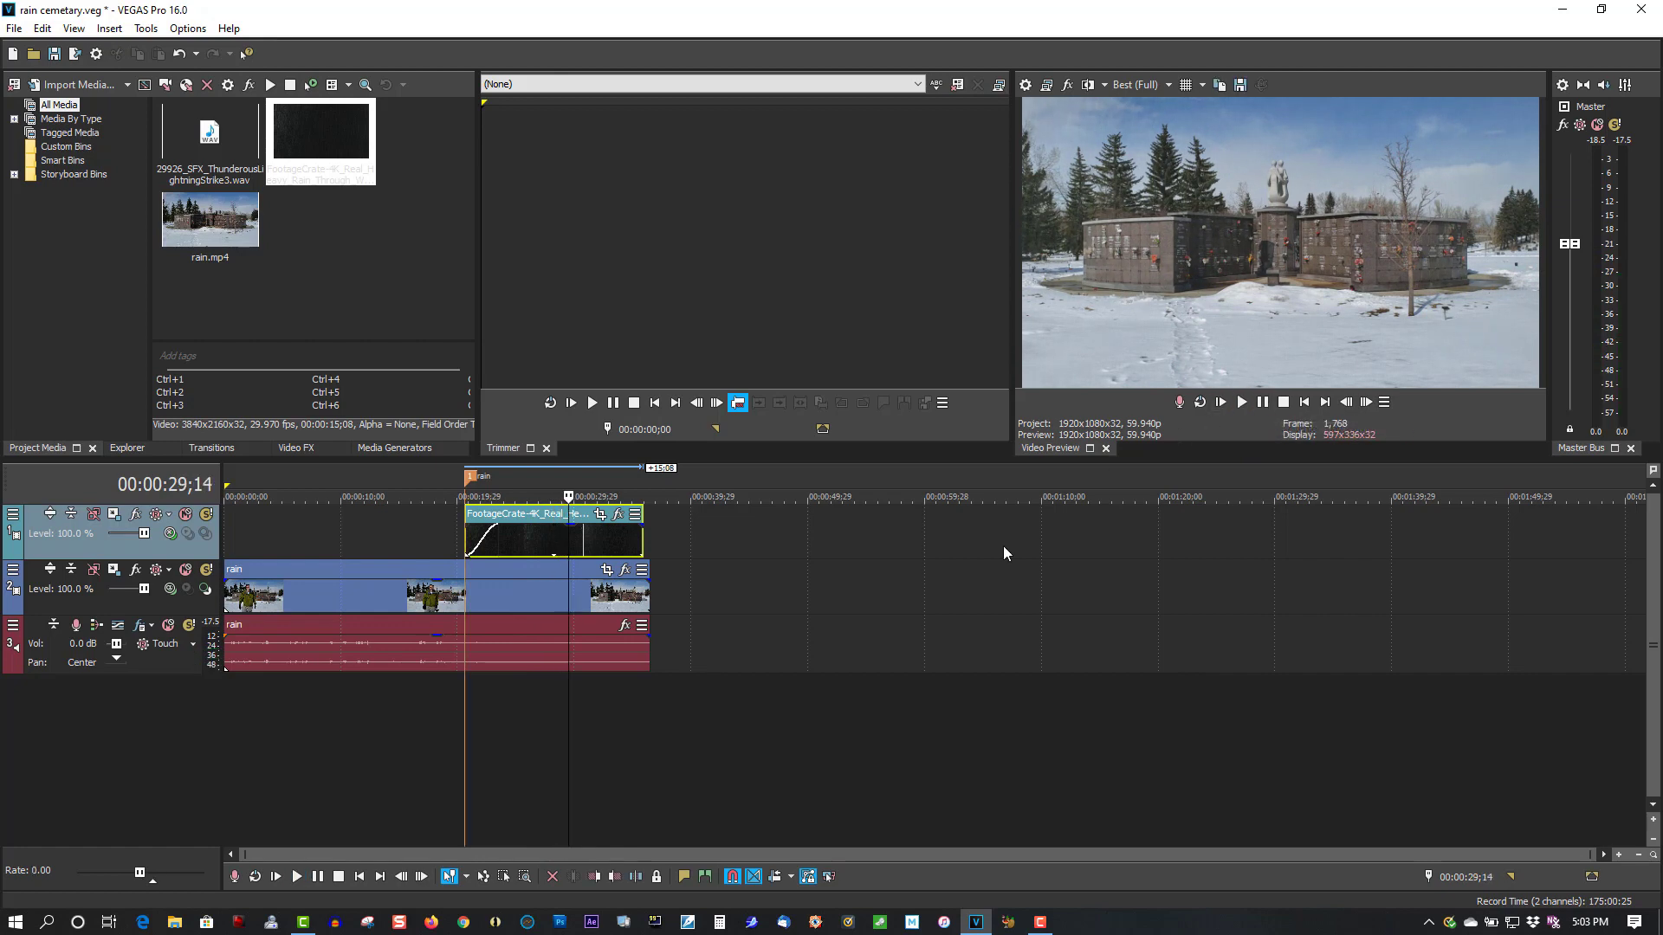
# Insert another video track on top and place a second copy of the heavy rain clip at the rain marker
pyautogui.rightClick(669, 537)
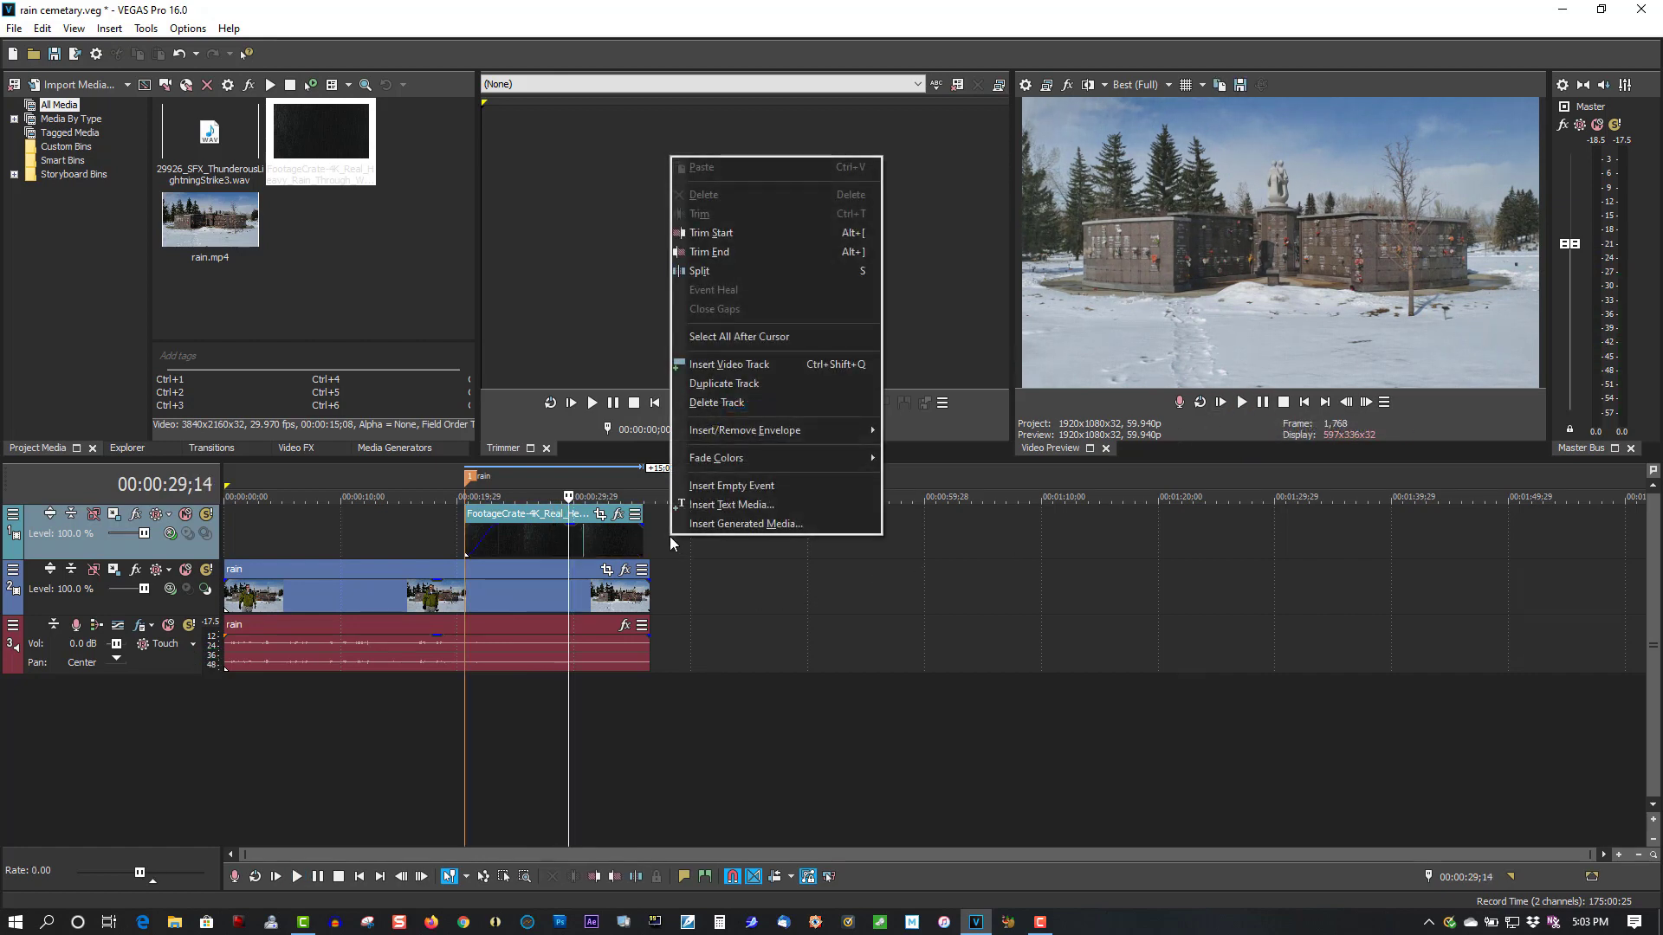
pyautogui.click(709, 365)
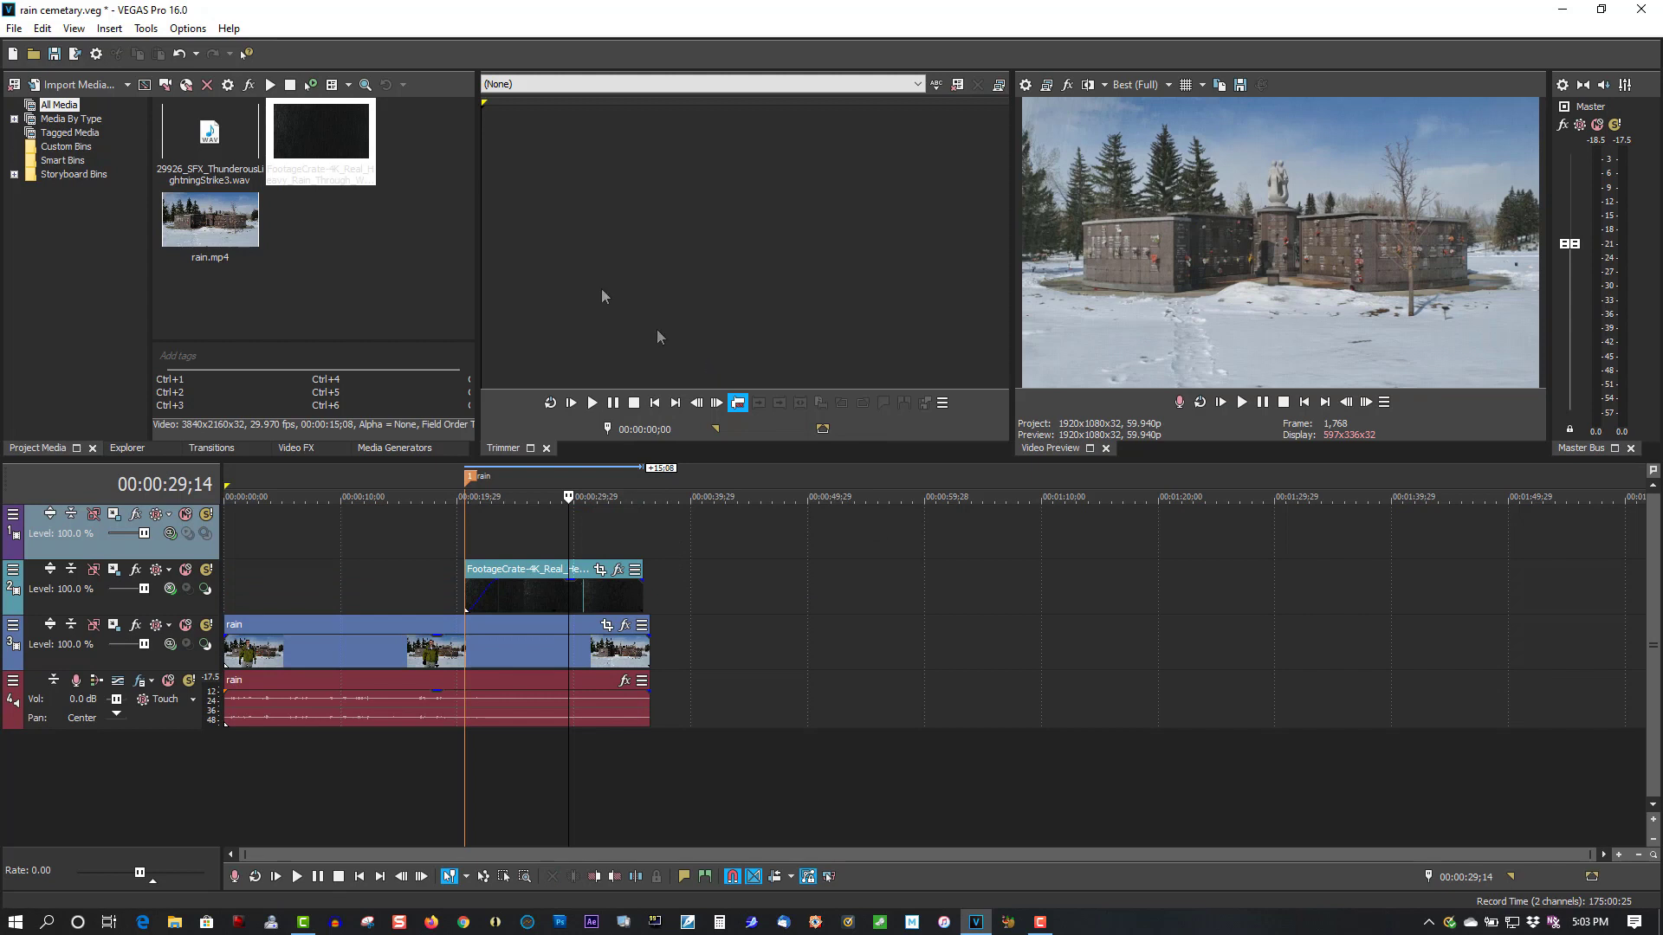
pyautogui.moveTo(276, 111); pyautogui.dragTo(475, 527)
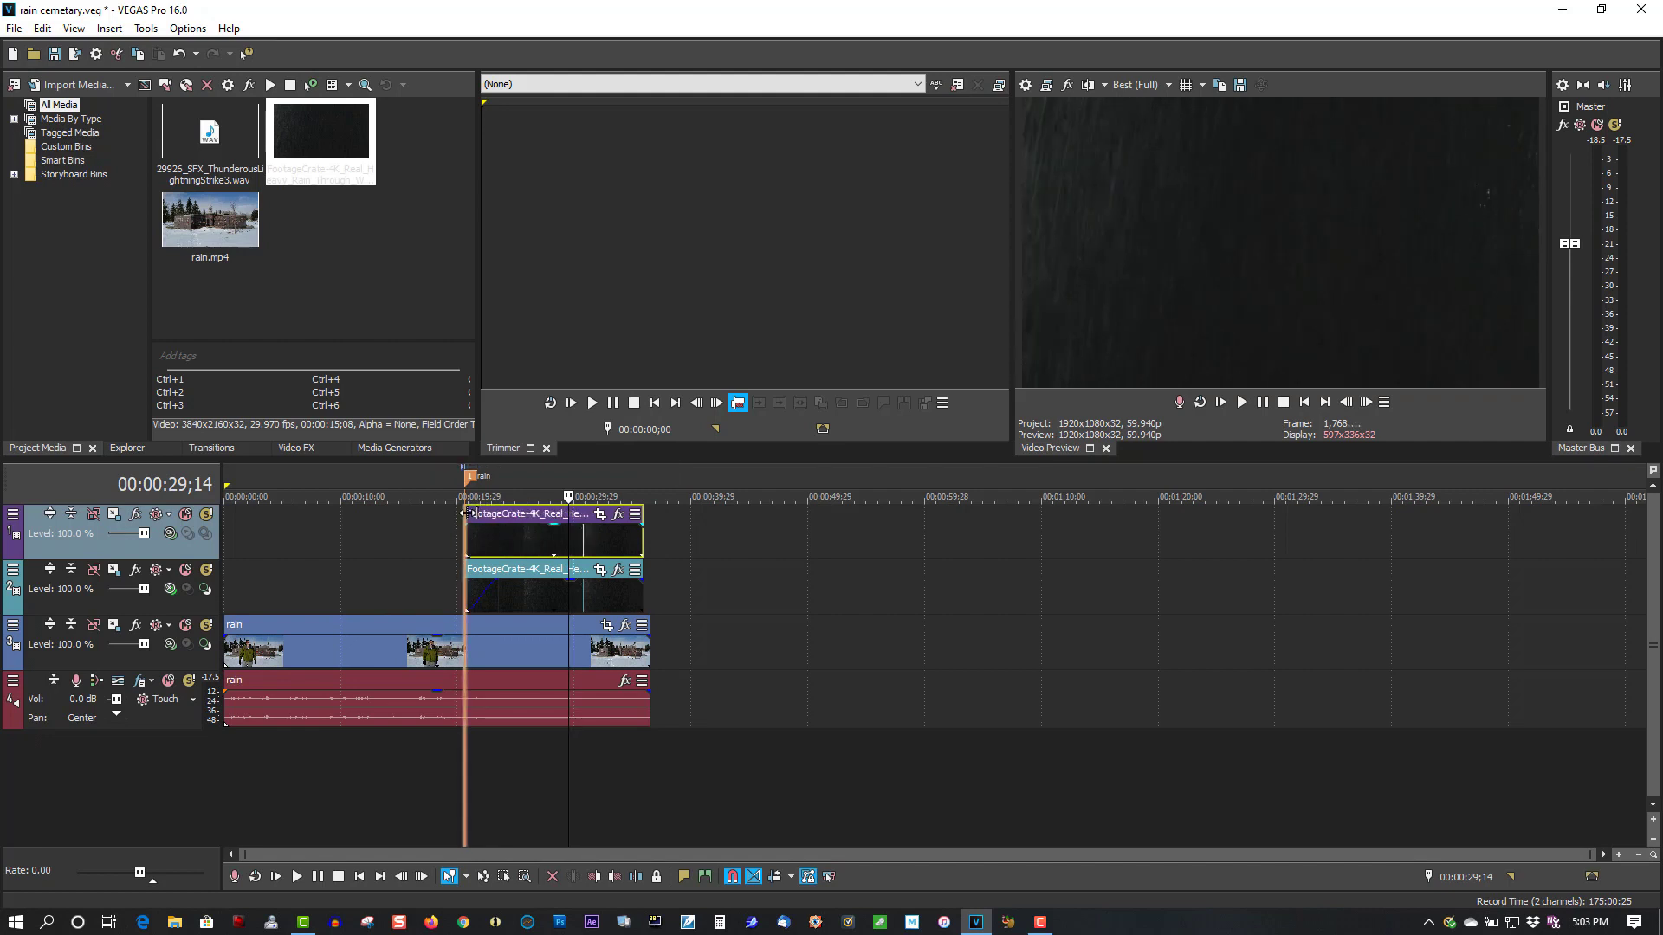
# Give the second rain overlay clip a short fade-in and set its track's compositing mode to Screen
pyautogui.moveTo(465, 523); pyautogui.dragTo(501, 519)
pyautogui.click(175, 532)
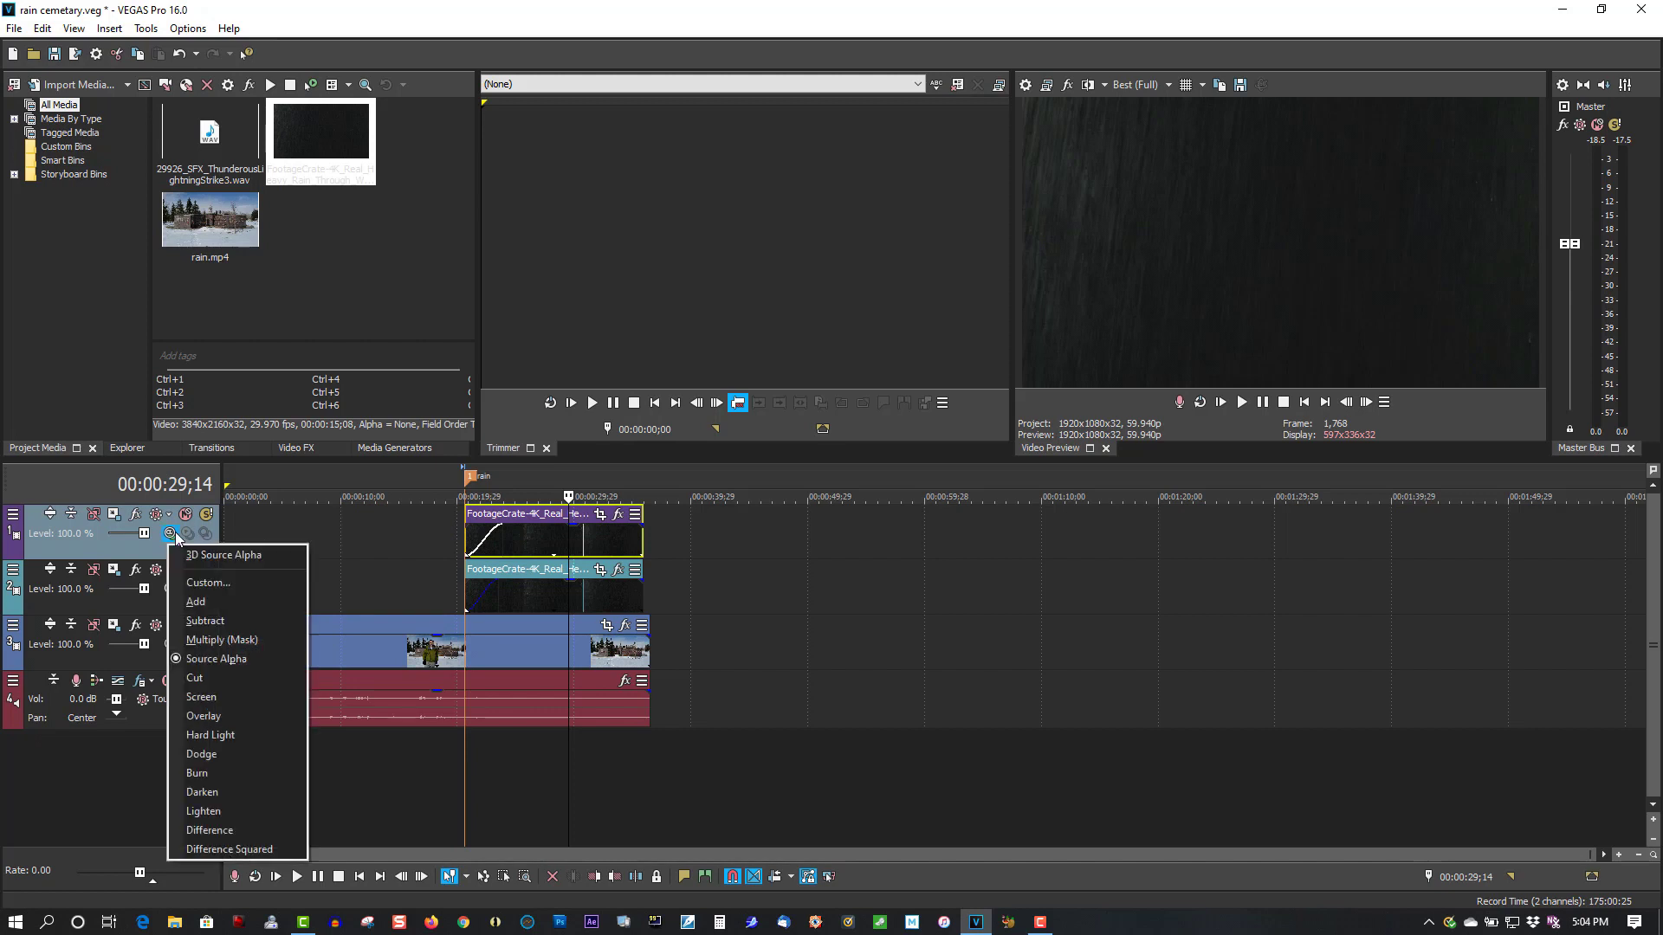
pyautogui.click(217, 697)
# Play back the layered rain effect from 00:00:19;23, just before the rain marker
pyautogui.click(456, 481)
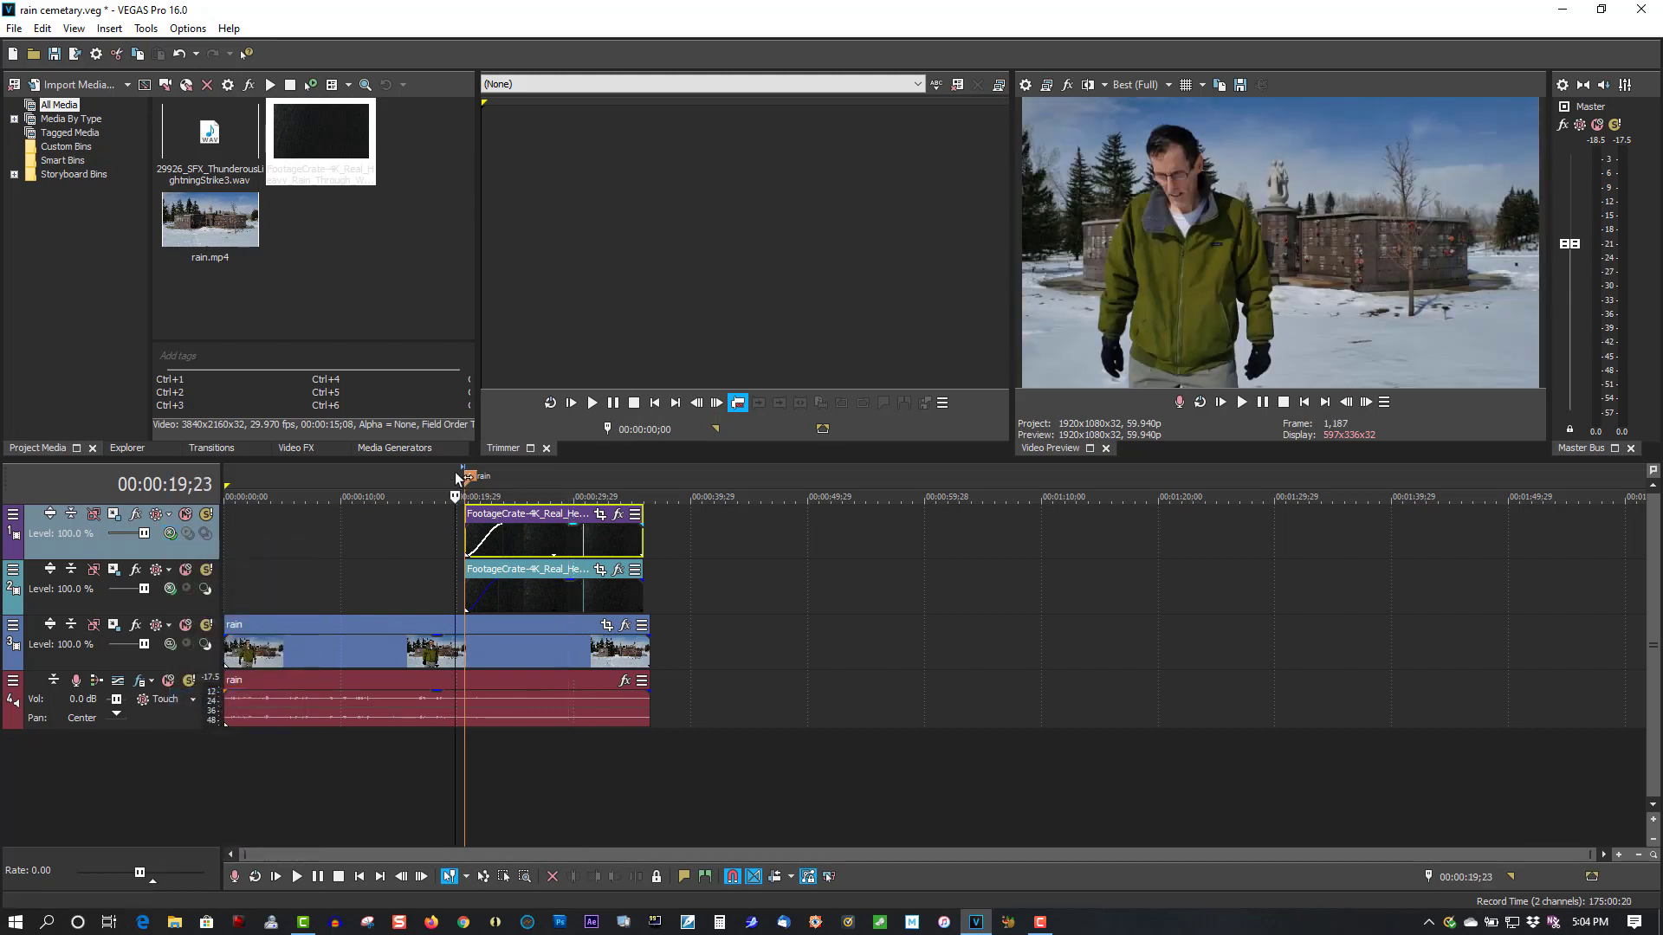
pyautogui.click(1241, 403)
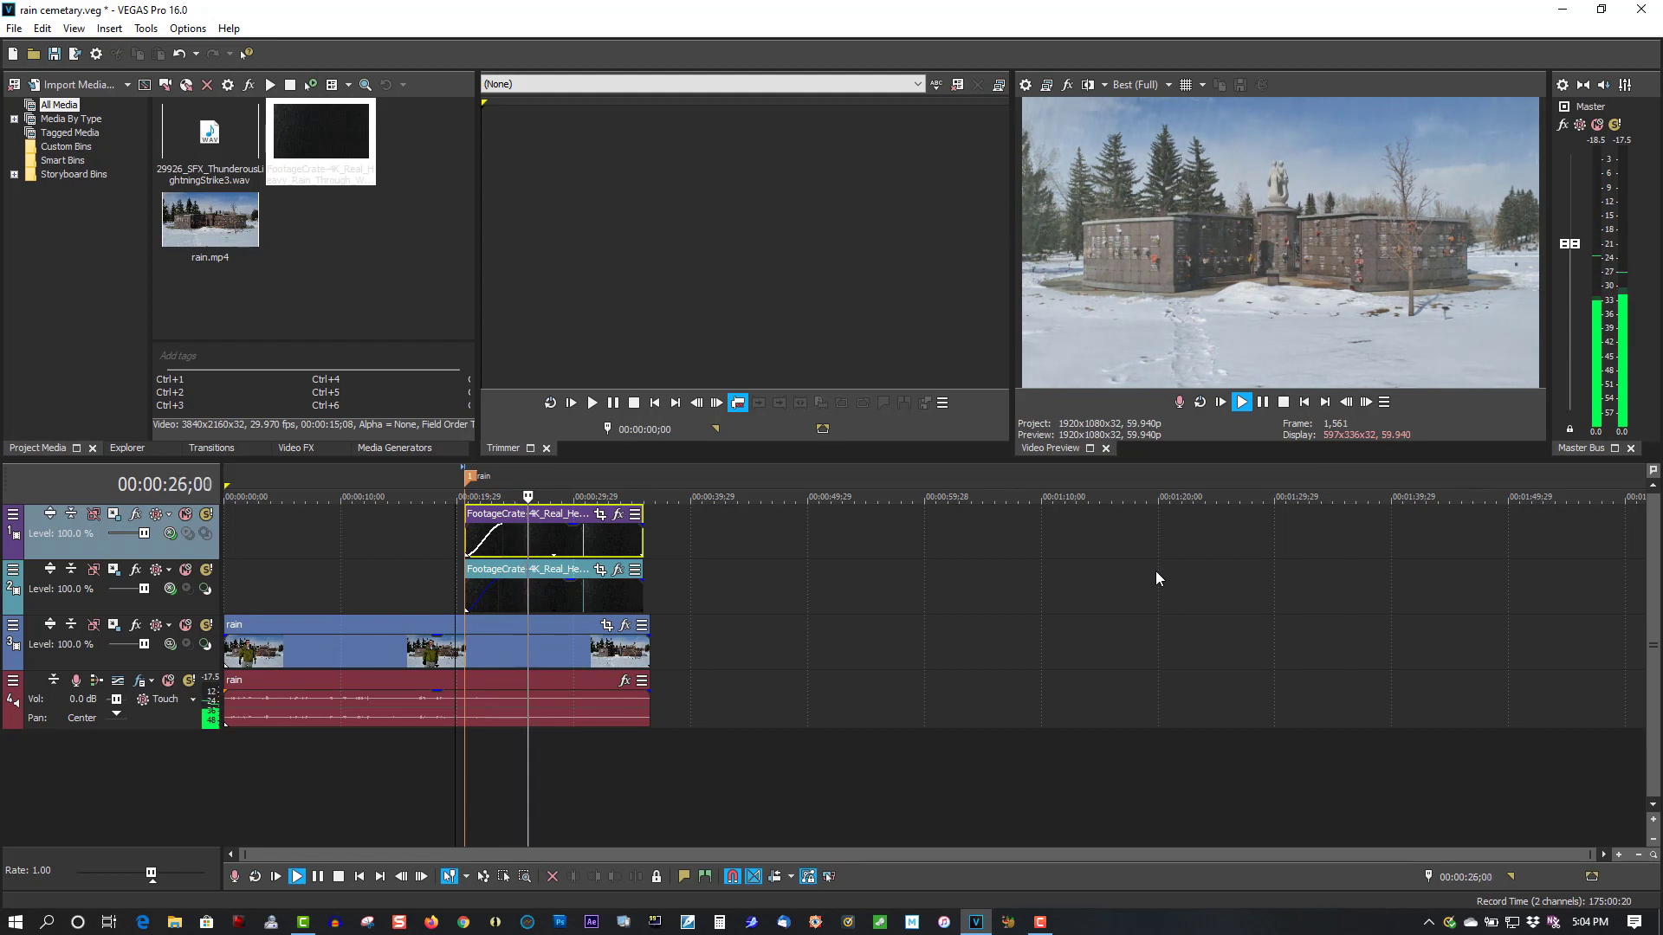
pyautogui.click(1262, 402)
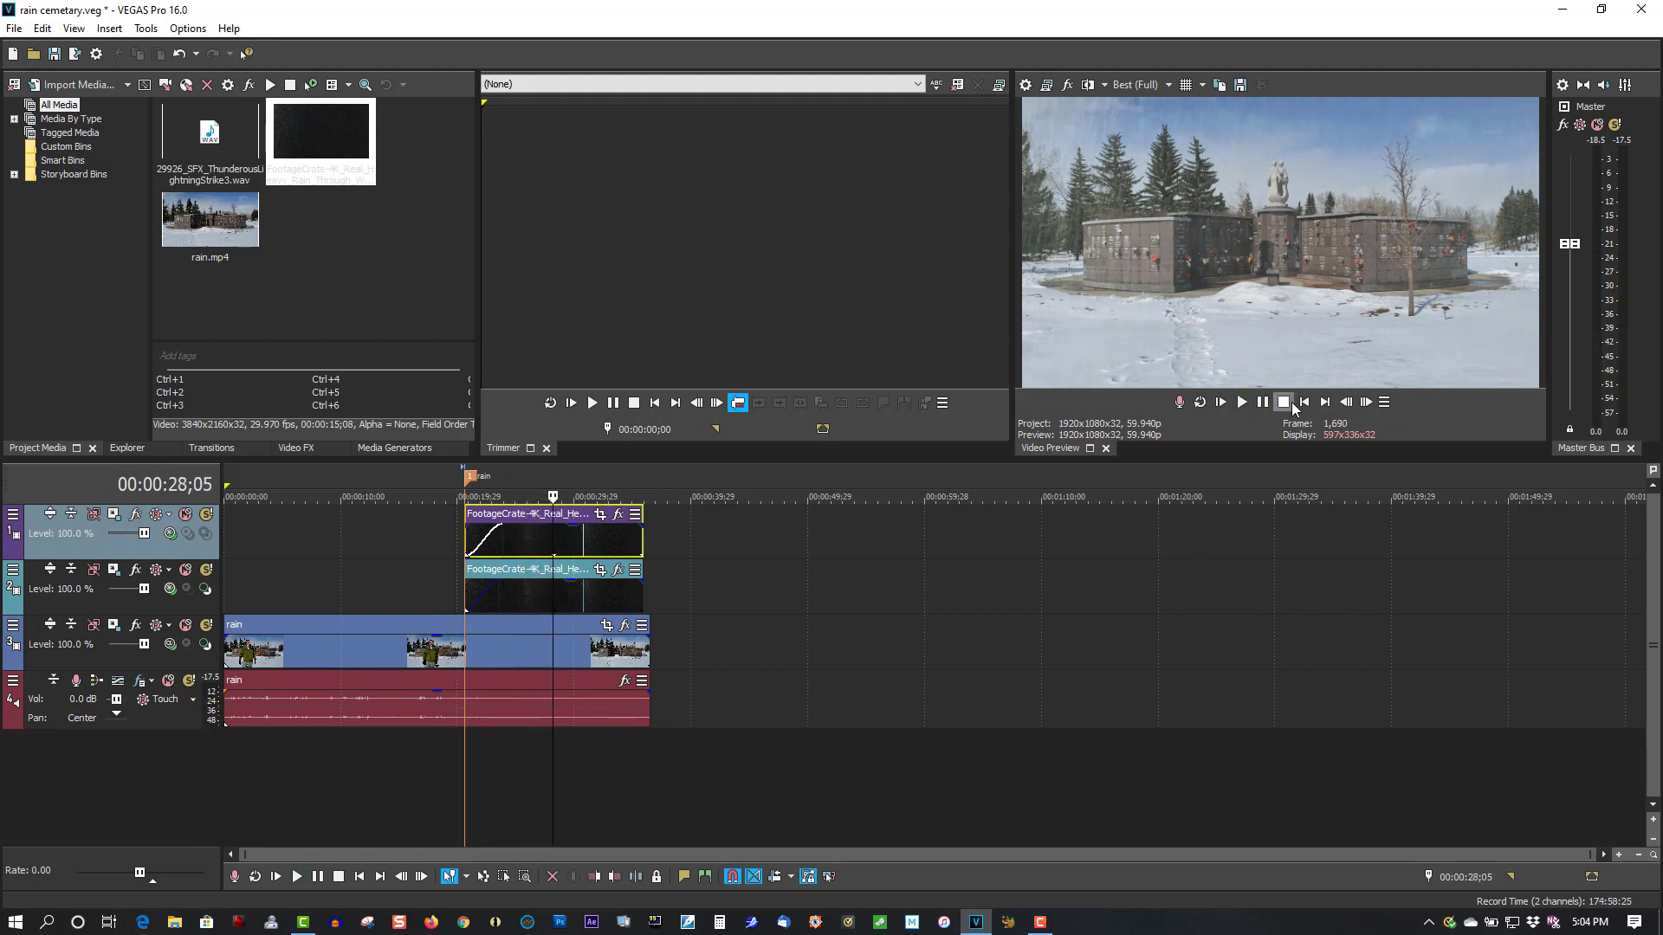
# Place the ThunderousLightningStrike3 sound at the rain marker on a new audio track and play back the result from 00:00:19;17
pyautogui.click(184, 145)
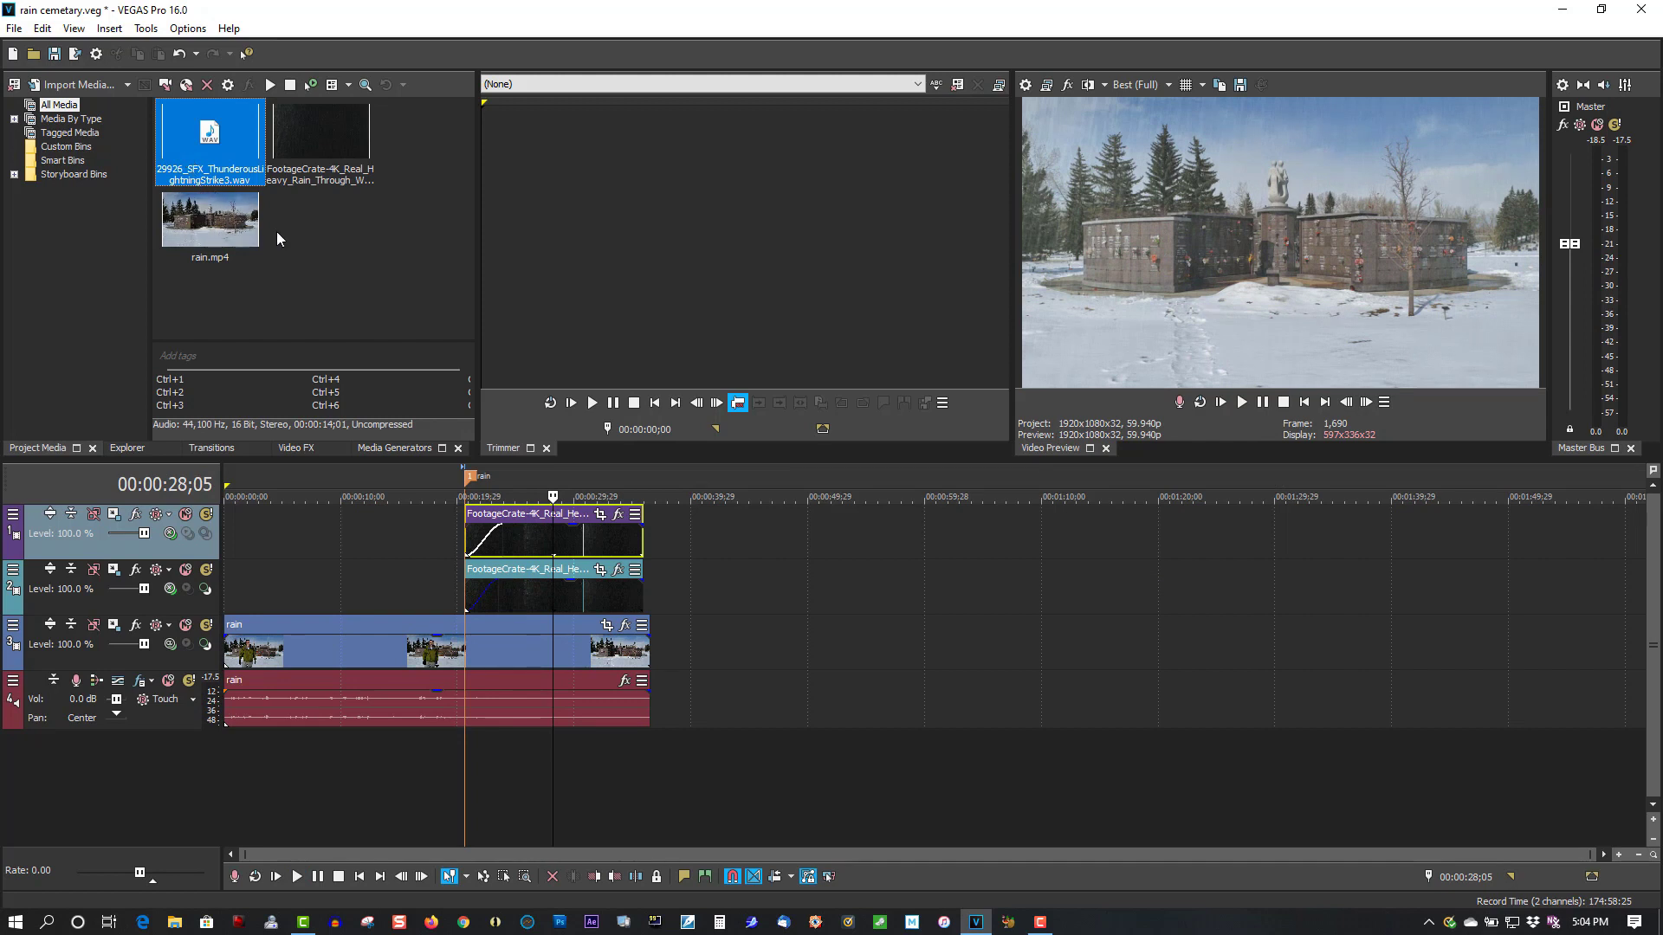
pyautogui.moveTo(210, 142); pyautogui.dragTo(476, 767)
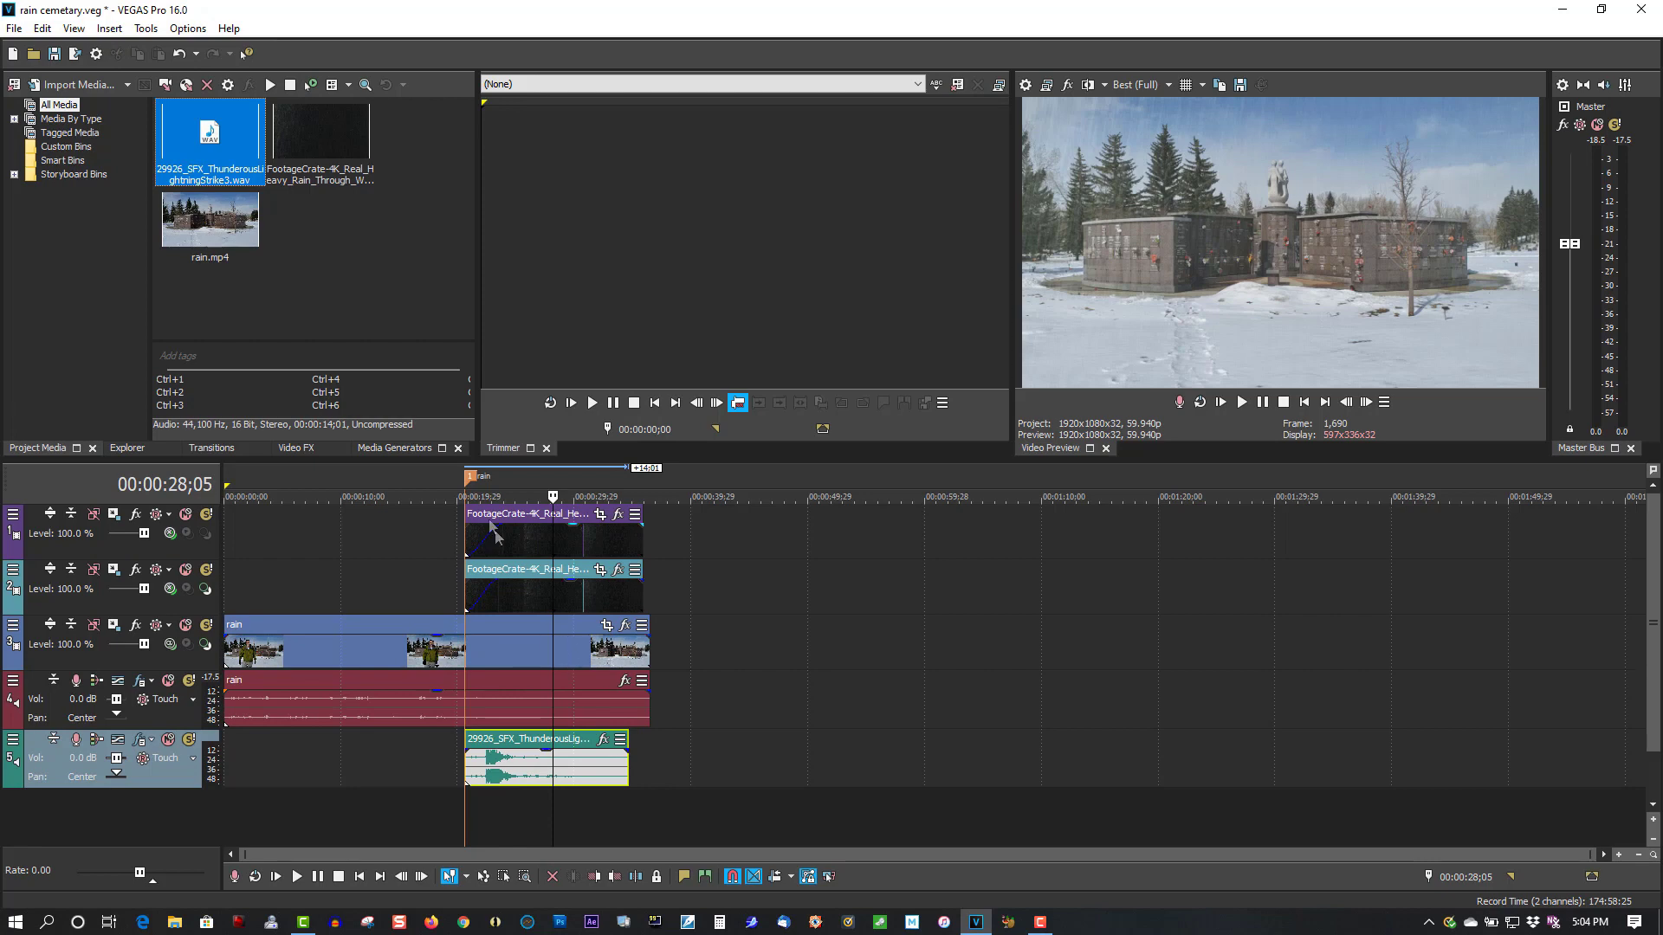
pyautogui.click(453, 485)
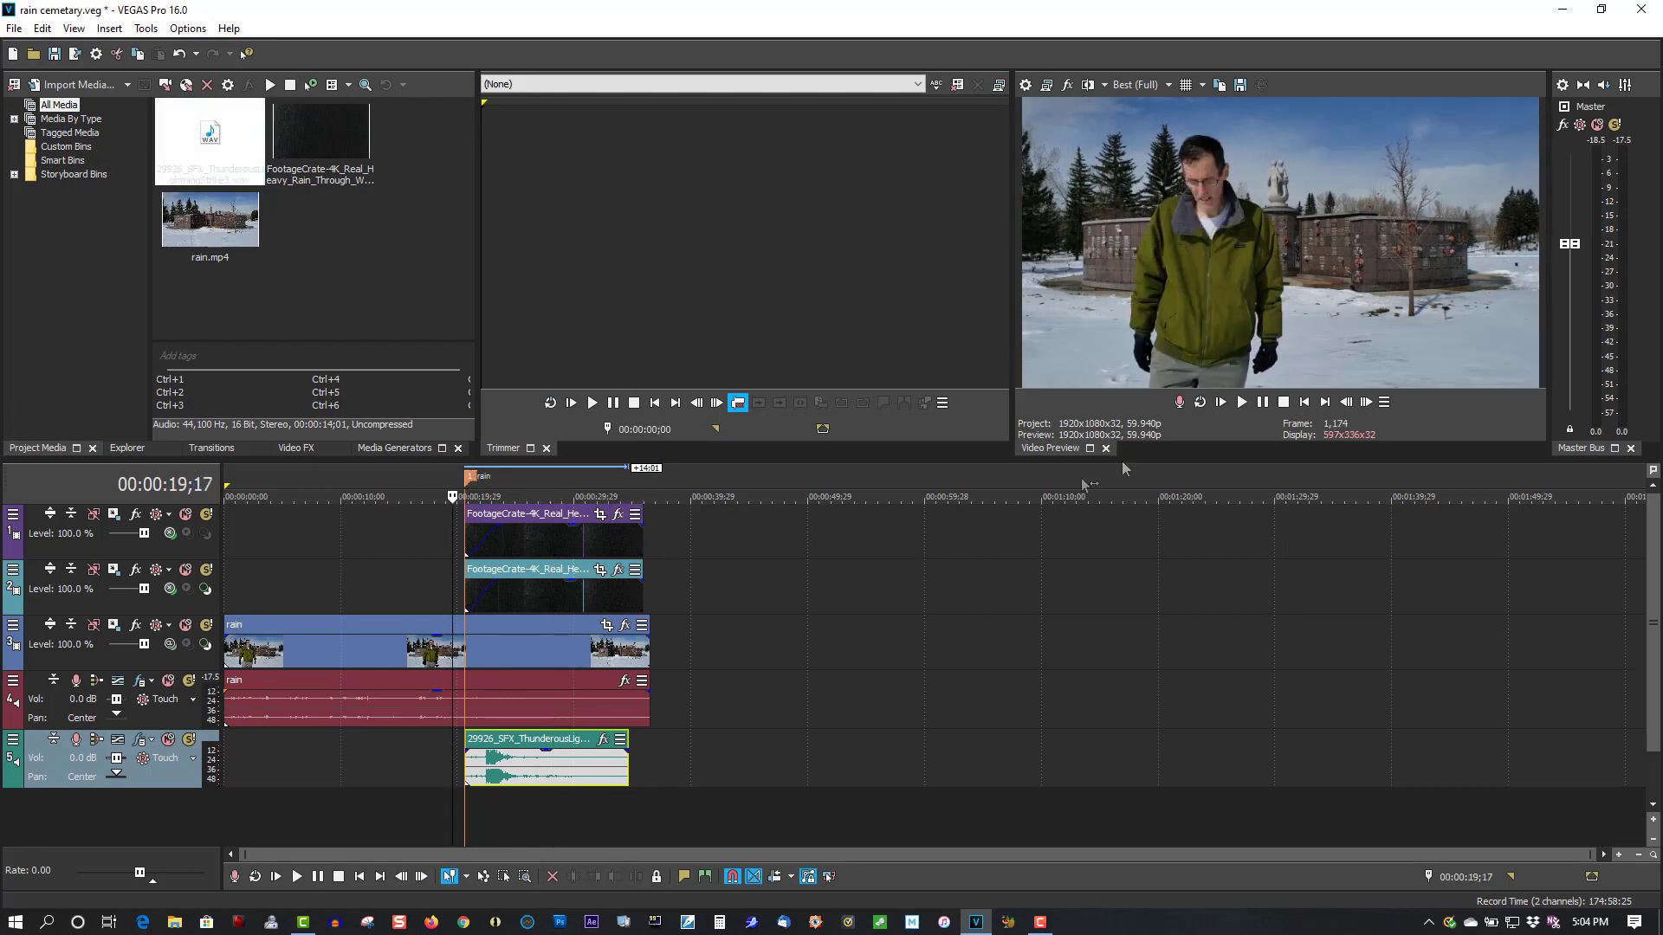
pyautogui.click(1244, 401)
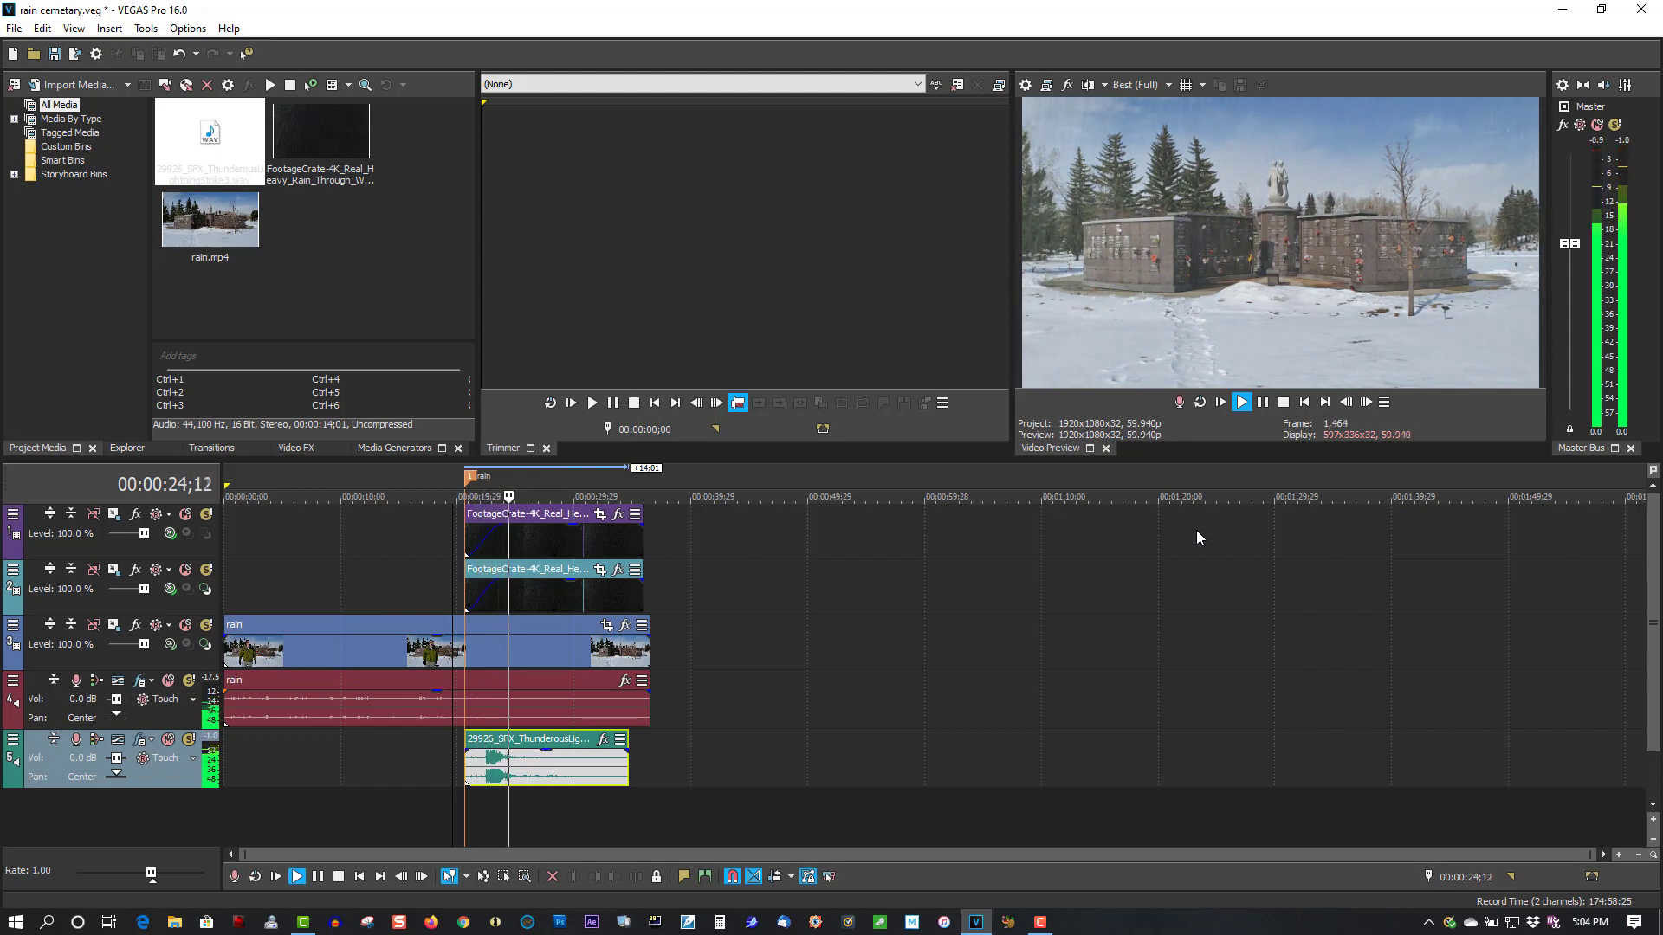
pyautogui.click(1263, 403)
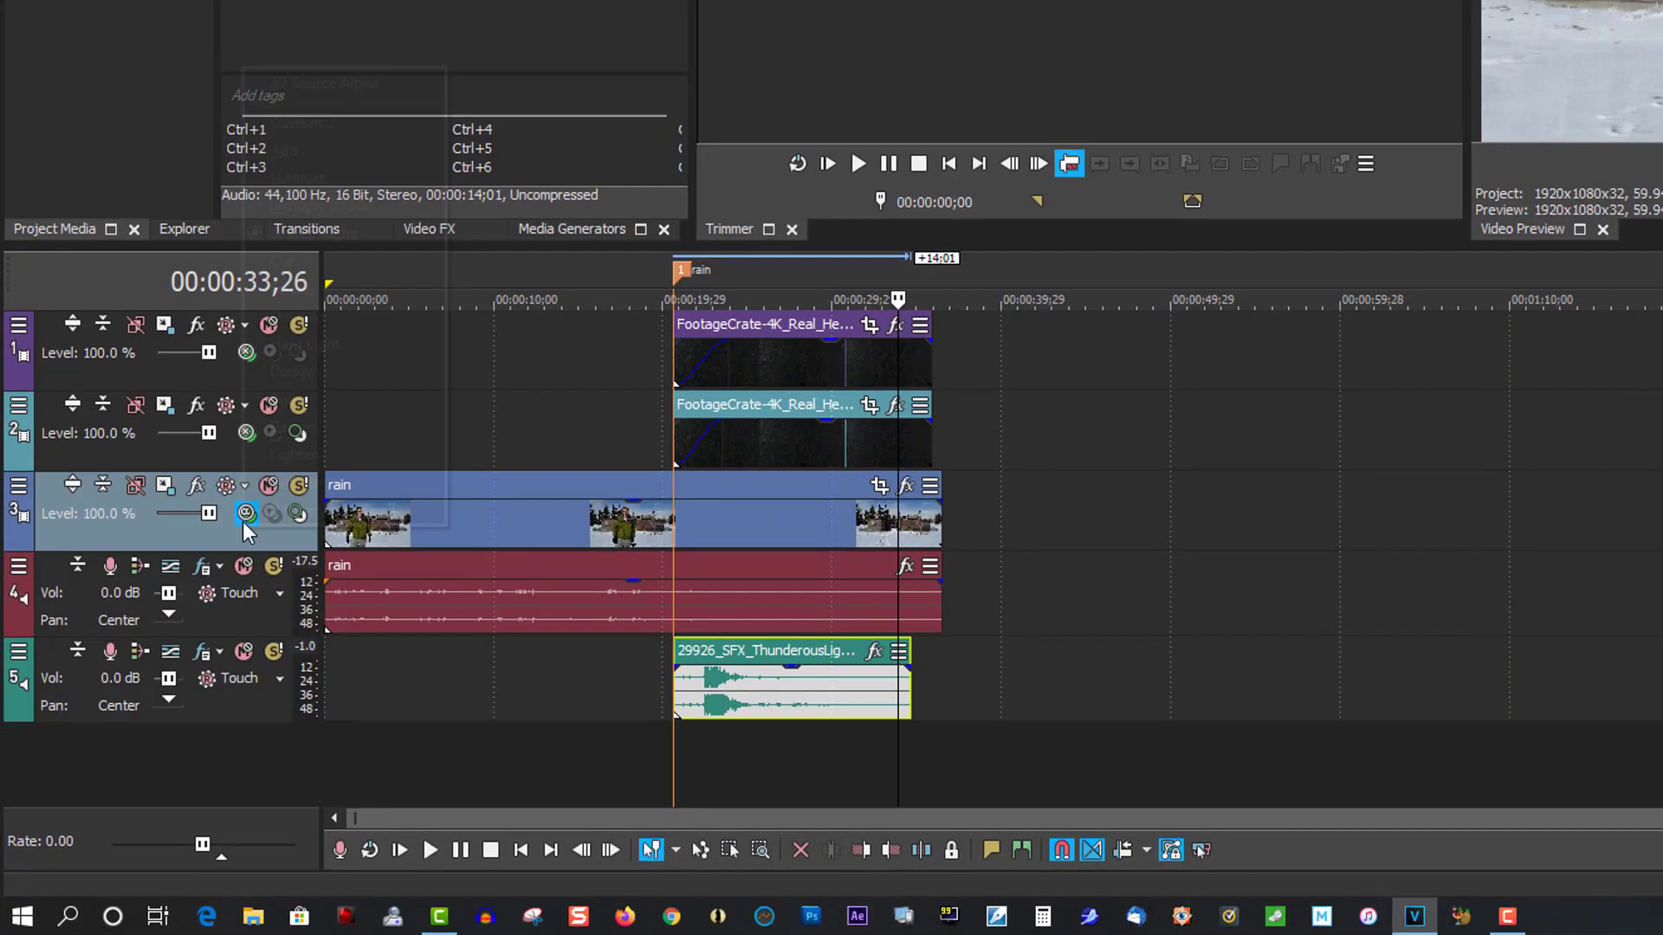
# Open the compositing mode options for the original rain video track
pyautogui.click(170, 644)
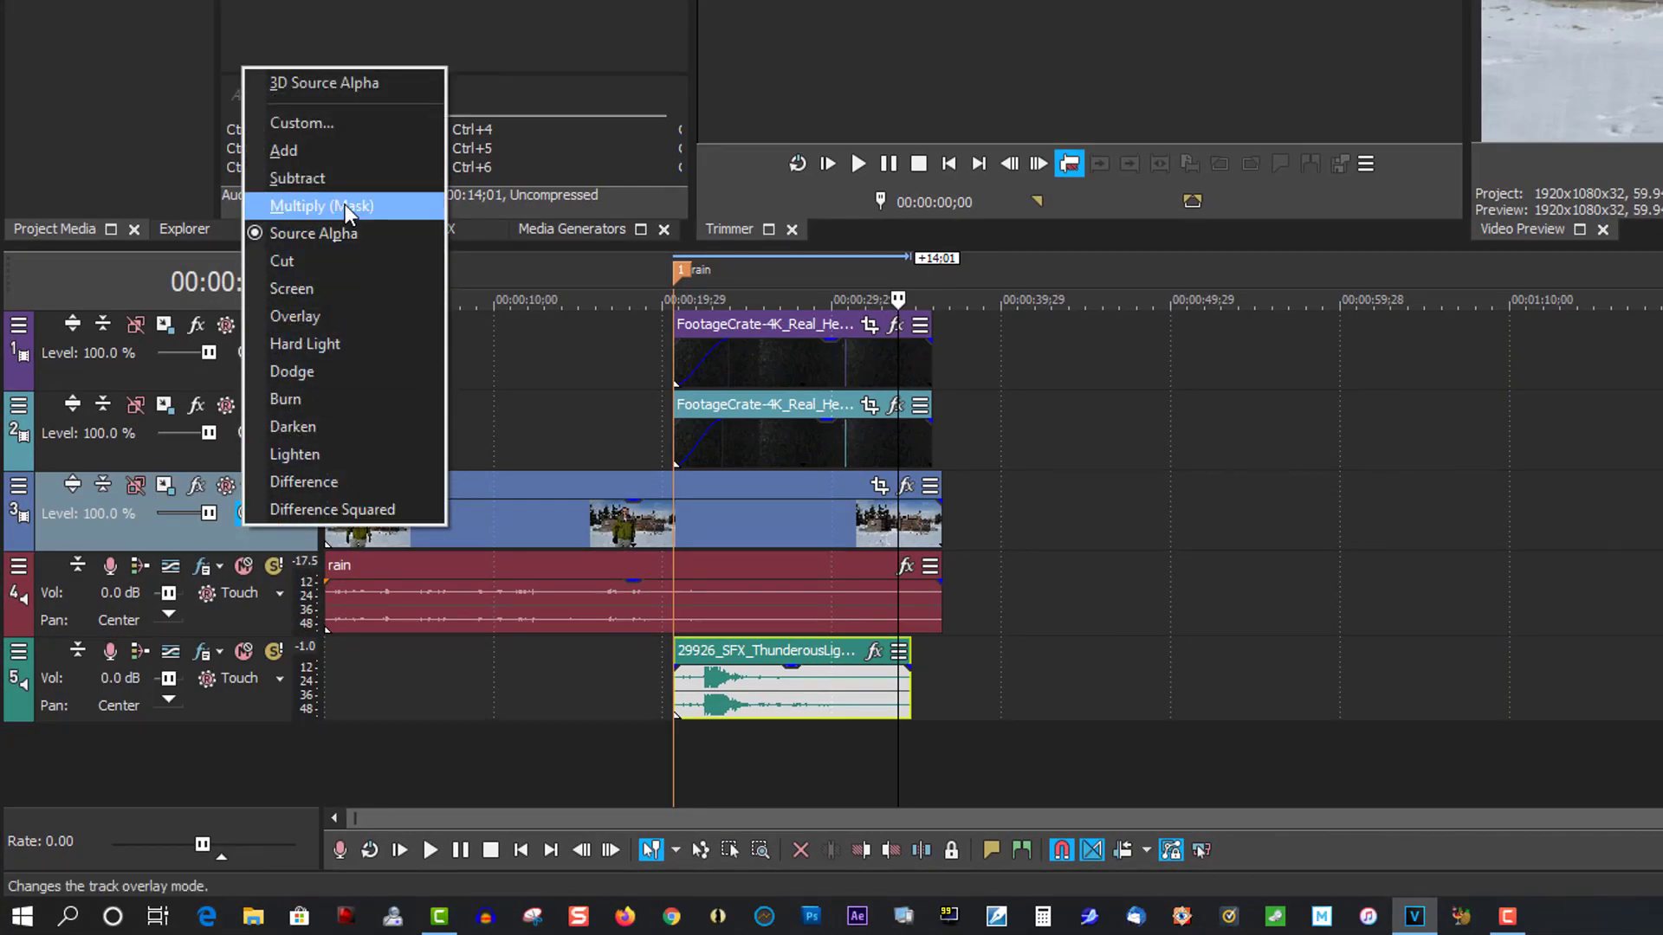